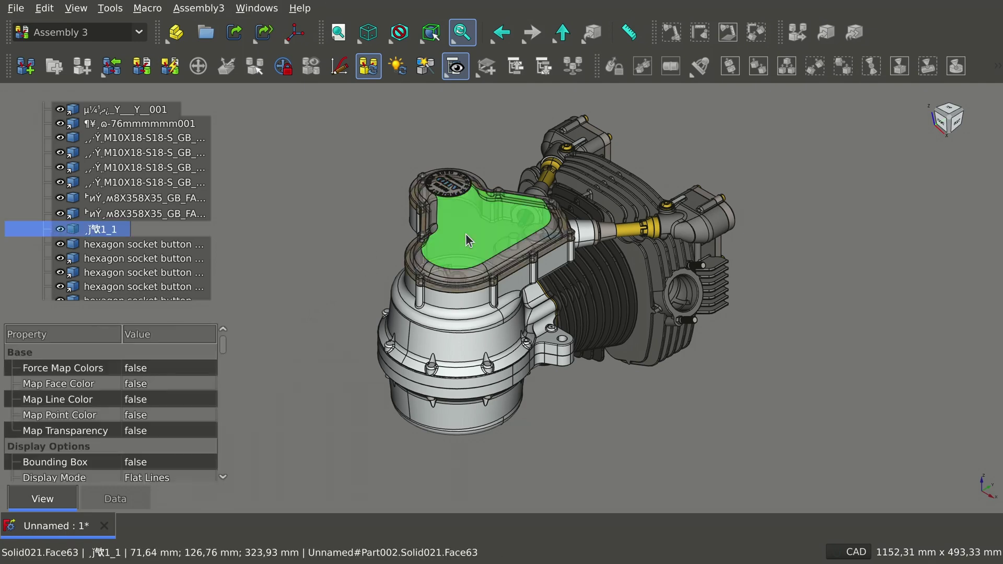
Zoom in to select the engine cylinder, then zoom out and select the cylinder head.
{"action": "scroll", "coordinate": [556, 295], "scroll_direction": "up", "scroll_amount": 8}
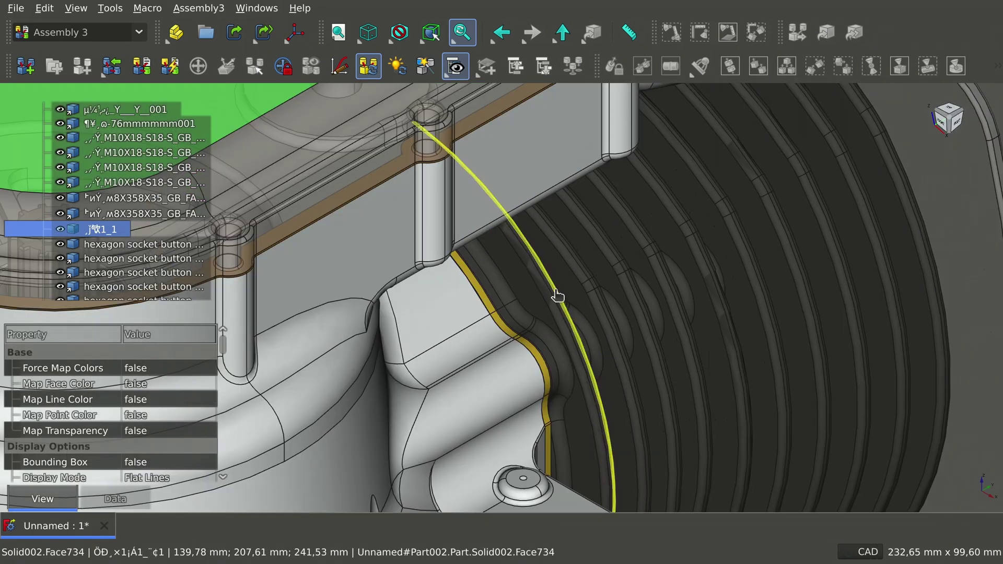
{"action": "left_click", "coordinate": [556, 295]}
{"action": "scroll", "coordinate": [721, 298], "scroll_direction": "down", "scroll_amount": 5}
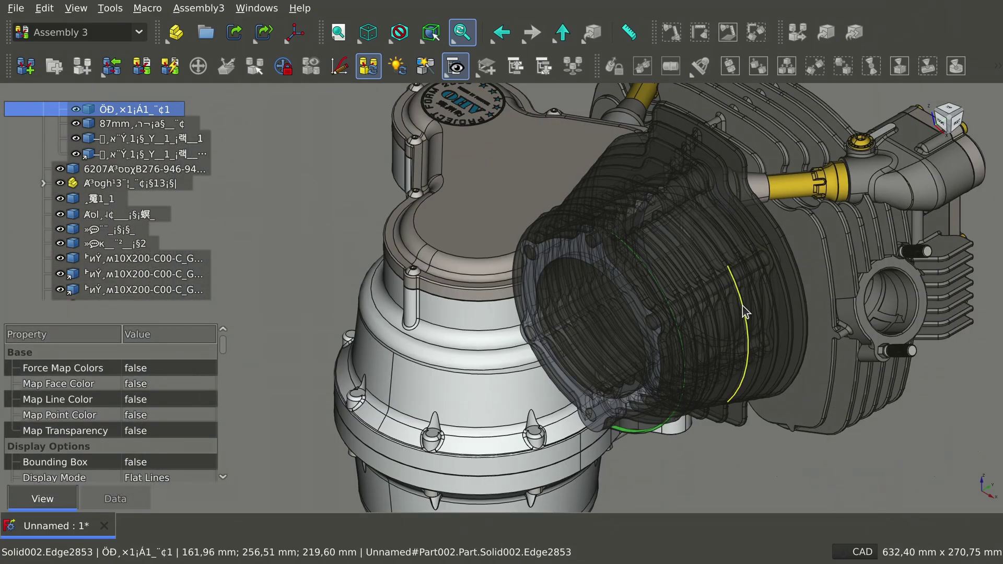
{"action": "left_click", "coordinate": [893, 268]}
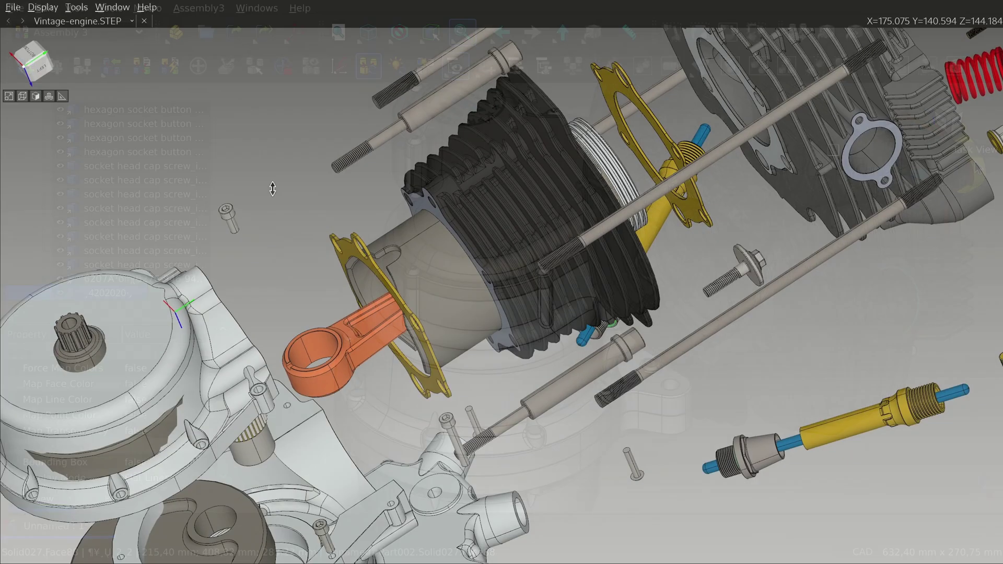
Zoom out and orbit the exploded engine, then open the clip-plane settings.
{"action": "right_click_drag", "start_coordinate": [273, 188], "coordinate": [311, 259]}
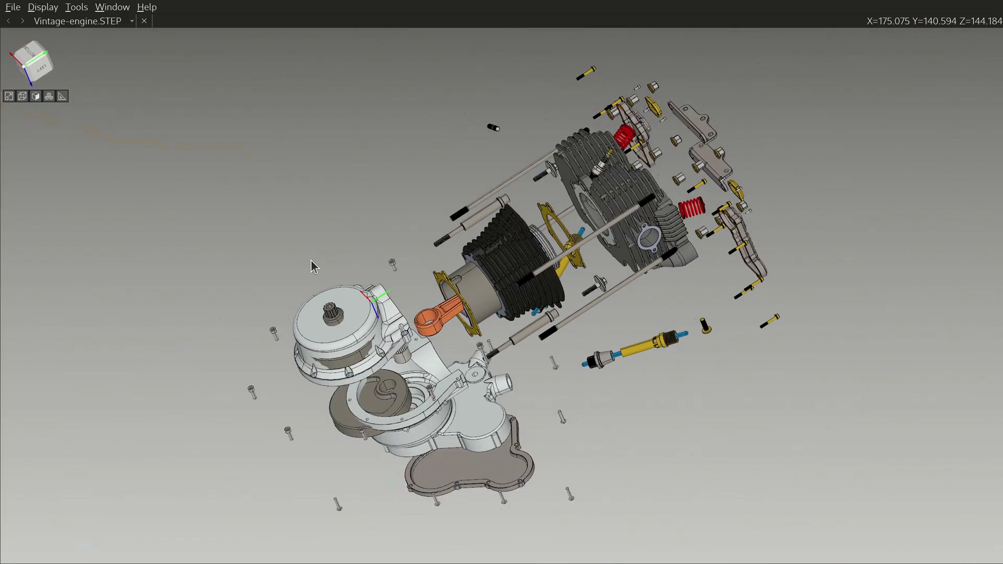
{"action": "left_click_drag", "start_coordinate": [373, 252], "coordinate": [159, 126]}
{"action": "left_click", "coordinate": [36, 96]}
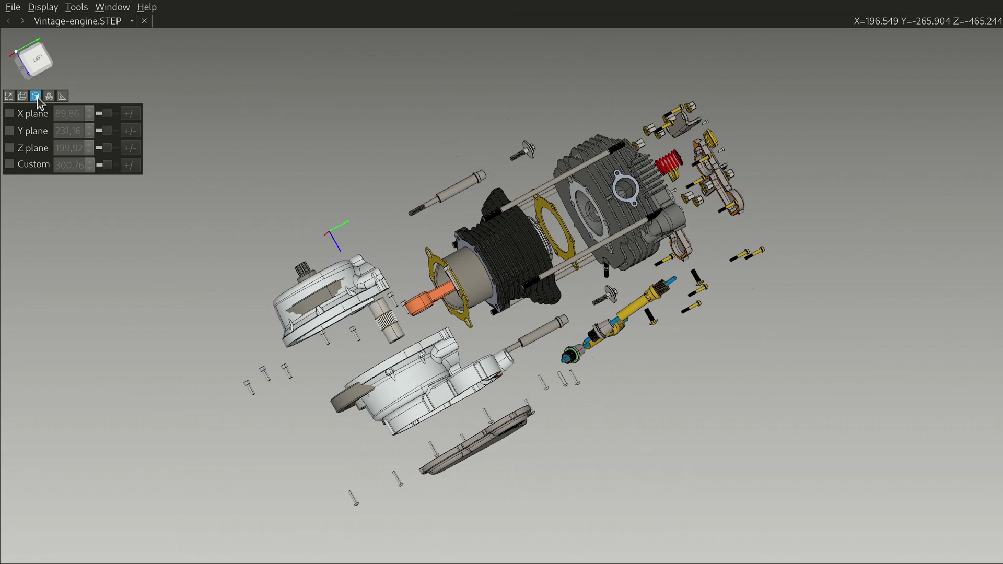
Spread the engine parts with the explode slider and start a Circle Diameter measurement in millimetres.
{"action": "left_click", "coordinate": [47, 96]}
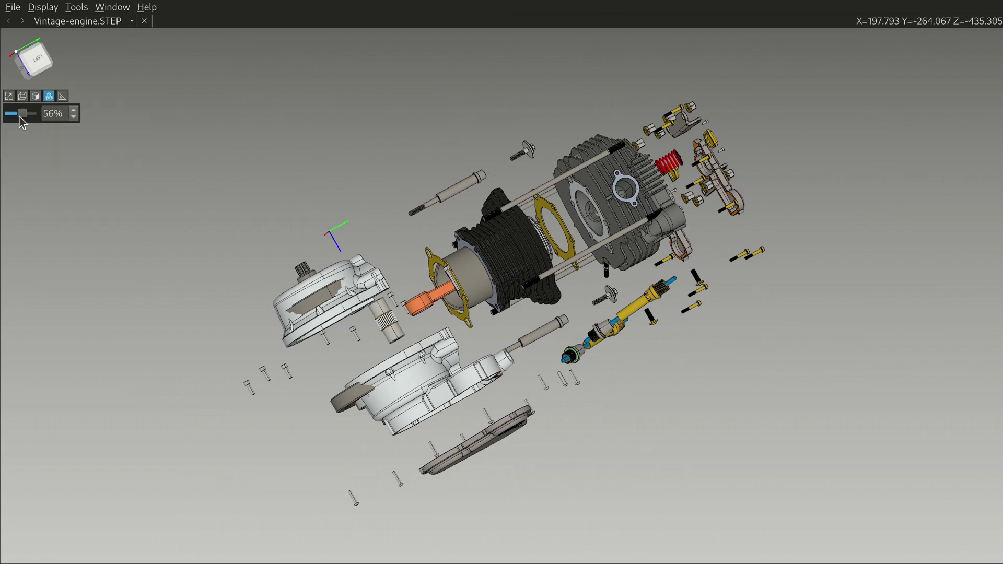
{"action": "mouse_move", "coordinate": [32, 113]}
{"action": "left_mouse_down"}
{"action": "mouse_move", "coordinate": [8, 113]}
{"action": "mouse_move", "coordinate": [32, 113]}
{"action": "left_mouse_up"}
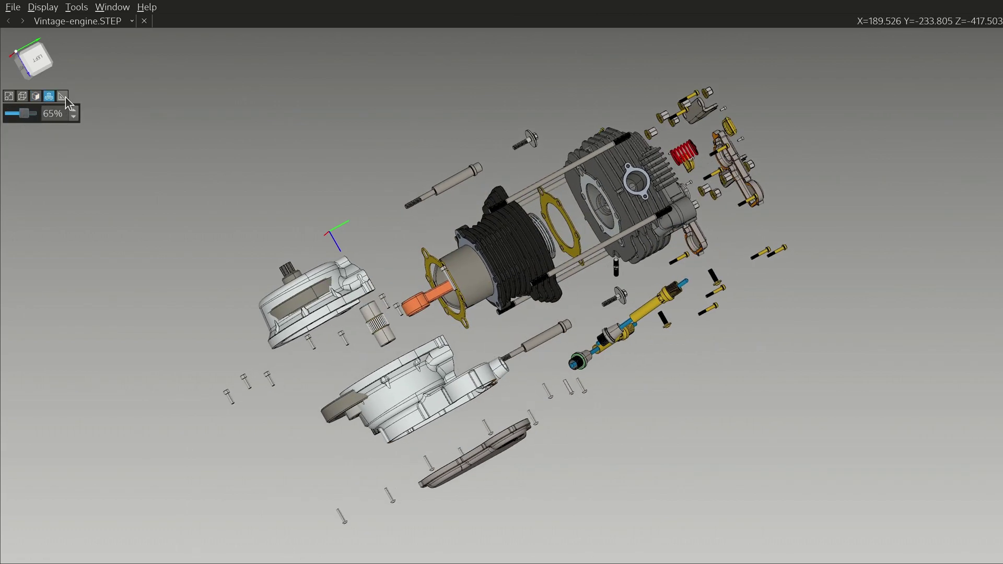
{"action": "left_click", "coordinate": [62, 96]}
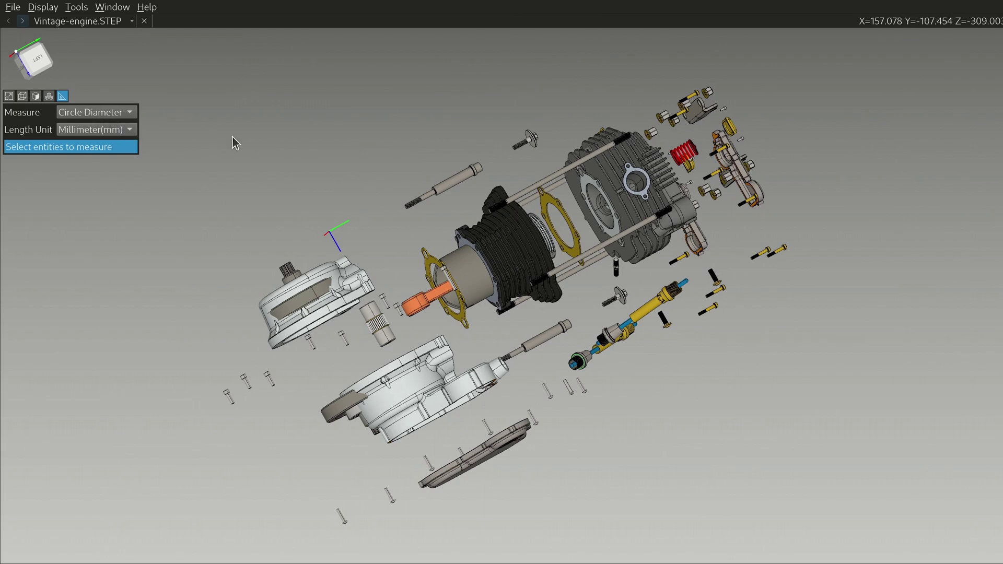
{"action": "left_click_drag", "start_coordinate": [293, 210], "coordinate": [292, 277]}
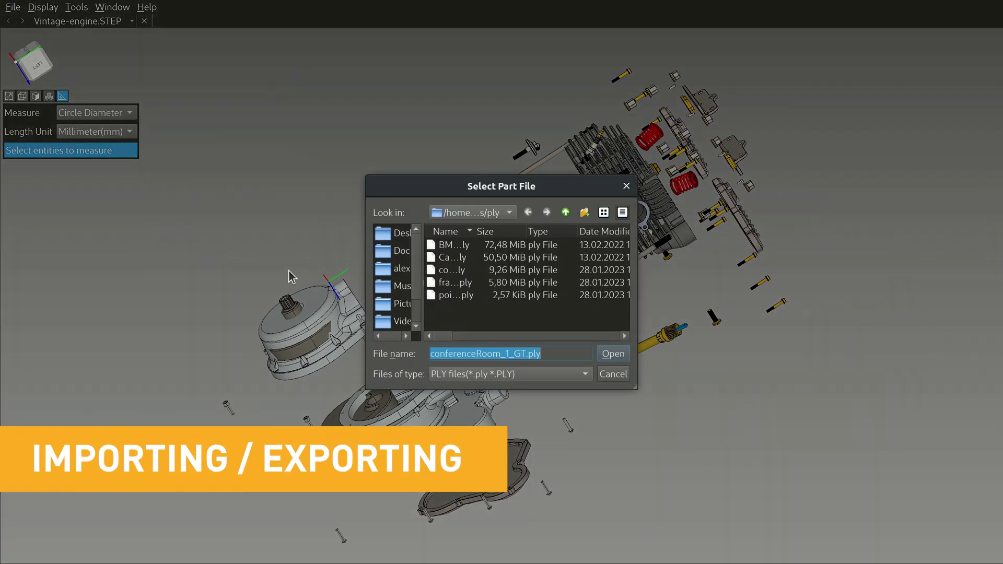
Review the importable and exportable file formats, then return to the start page of sample models.
{"action": "left_click", "coordinate": [546, 374]}
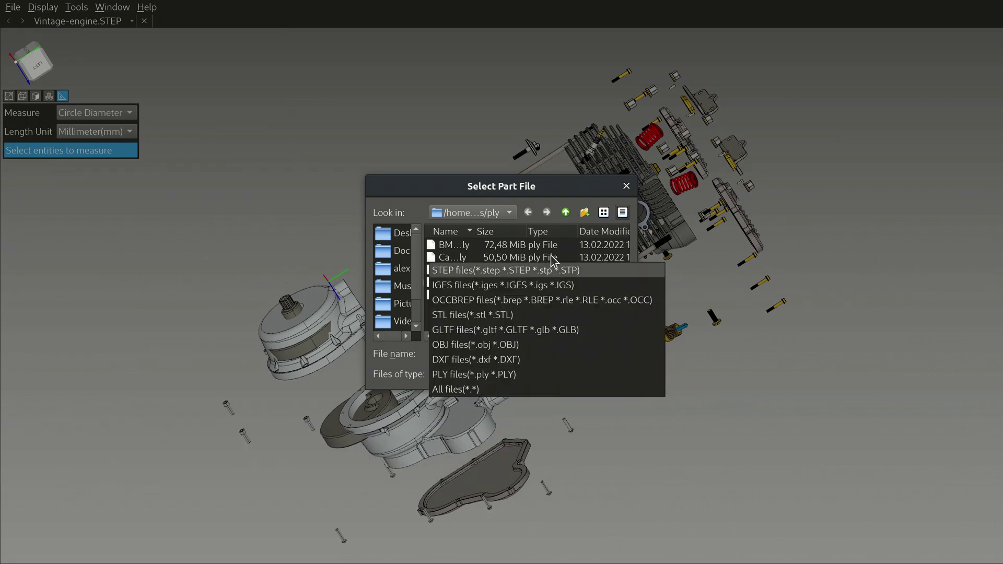
{"action": "left_click", "coordinate": [383, 387]}
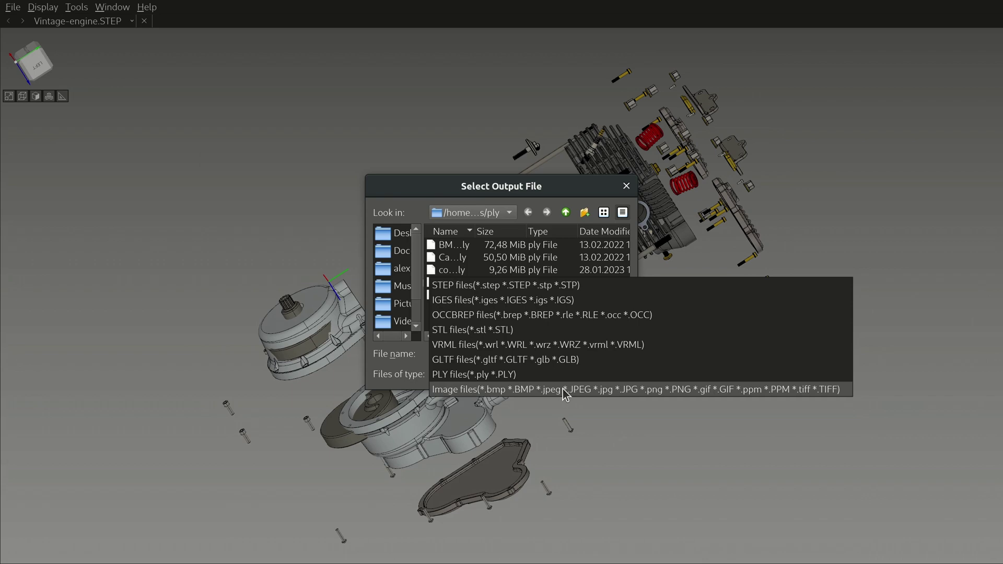
{"action": "left_click", "coordinate": [606, 374]}
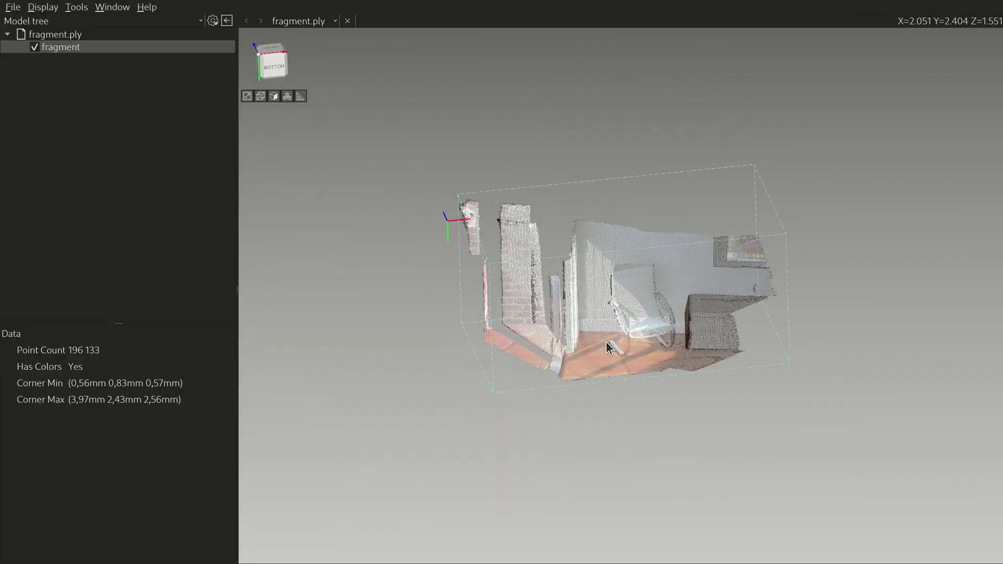
{"action": "right_click_drag", "start_coordinate": [606, 342], "coordinate": [608, 262]}
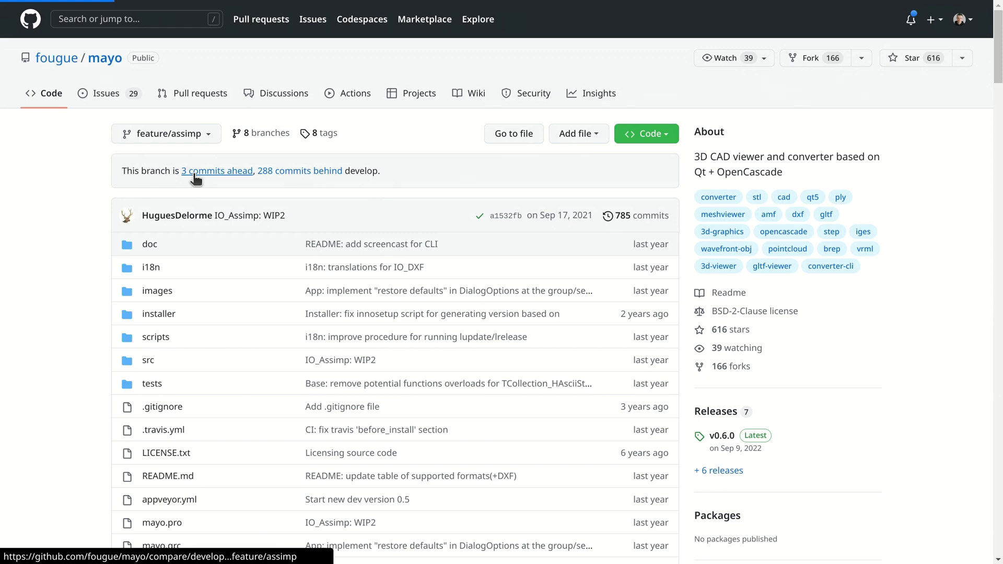
{"action": "left_click", "coordinate": [193, 174]}
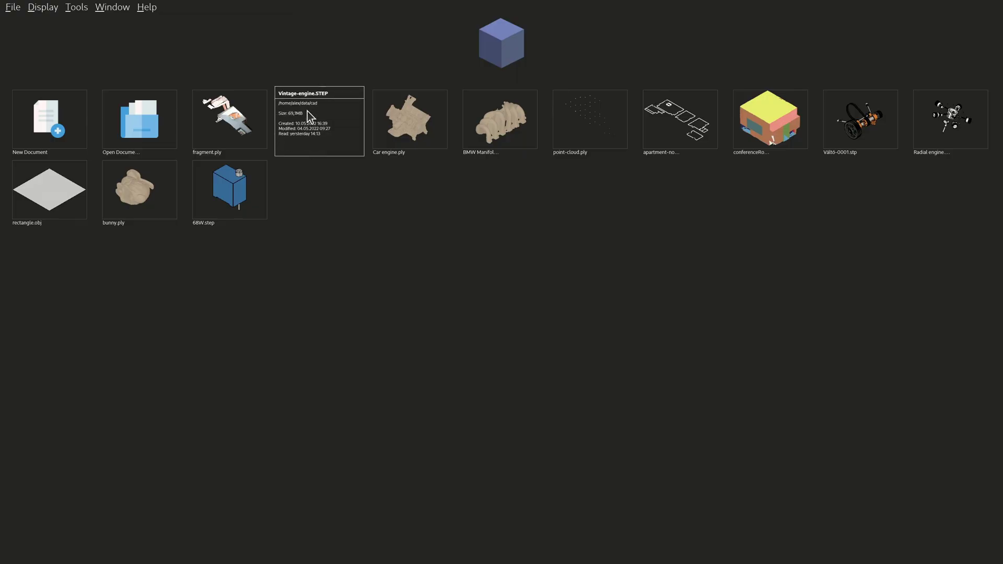
Open the Vintage-engine.STEP sample from the home page.
{"action": "left_click", "coordinate": [308, 111]}
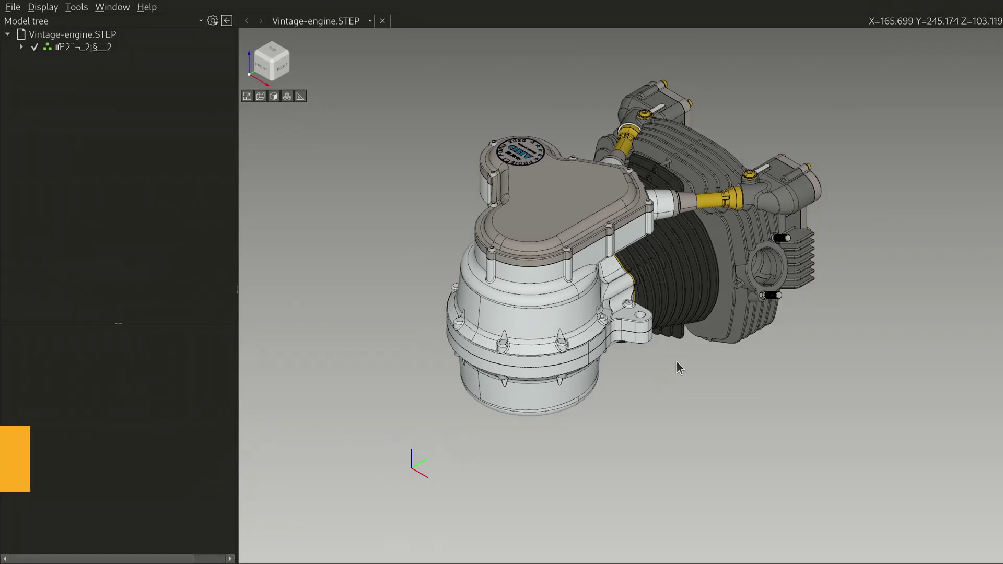
Orbit, pan and zoom around the engine, then fit the whole assembly into view.
{"action": "left_click_drag", "start_coordinate": [676, 361], "coordinate": [852, 316]}
{"action": "middle_click_drag", "start_coordinate": [849, 310], "coordinate": [820, 331]}
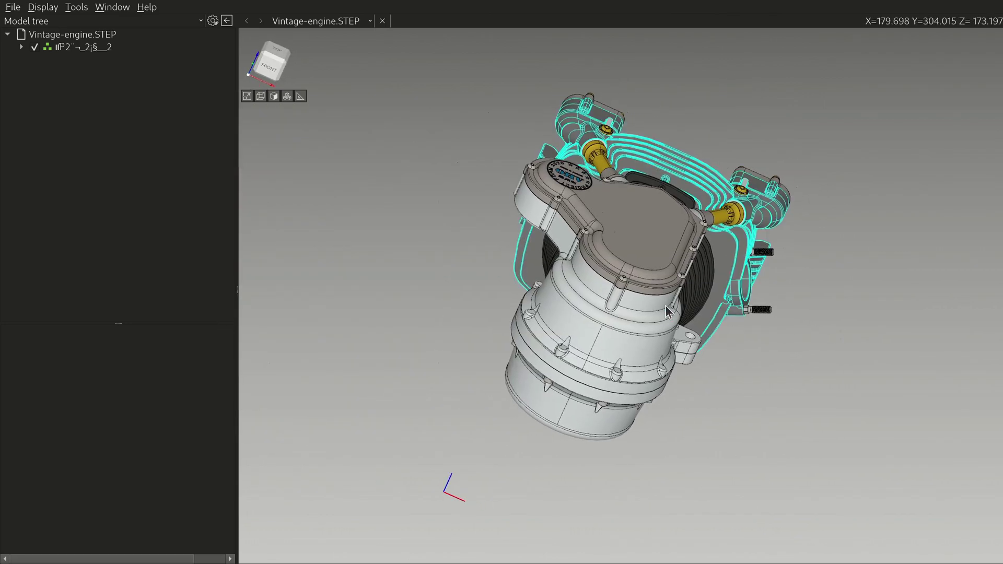
{"action": "scroll", "coordinate": [644, 335], "scroll_direction": "up", "scroll_amount": 6}
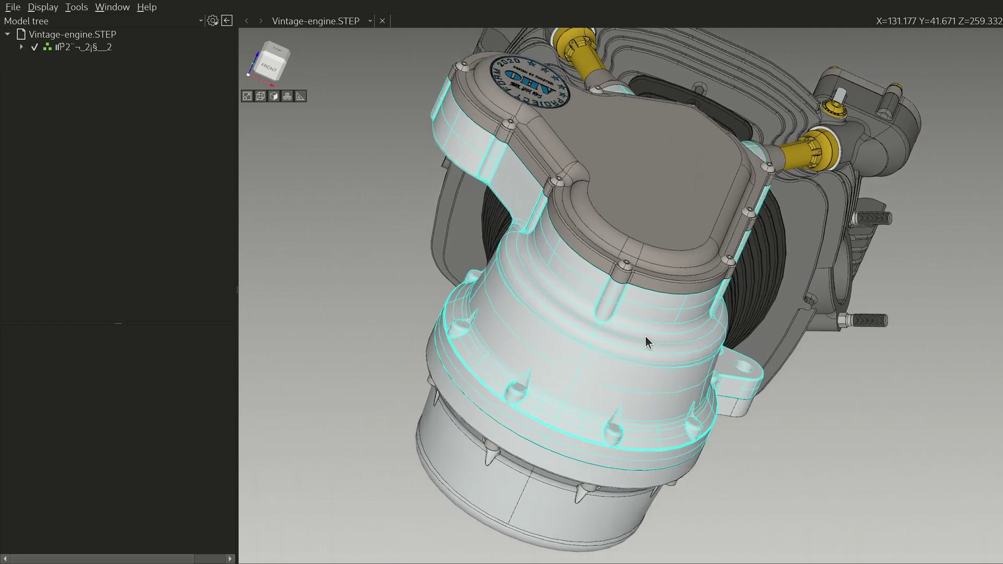
{"action": "scroll", "coordinate": [644, 335], "scroll_direction": "down", "scroll_amount": 8}
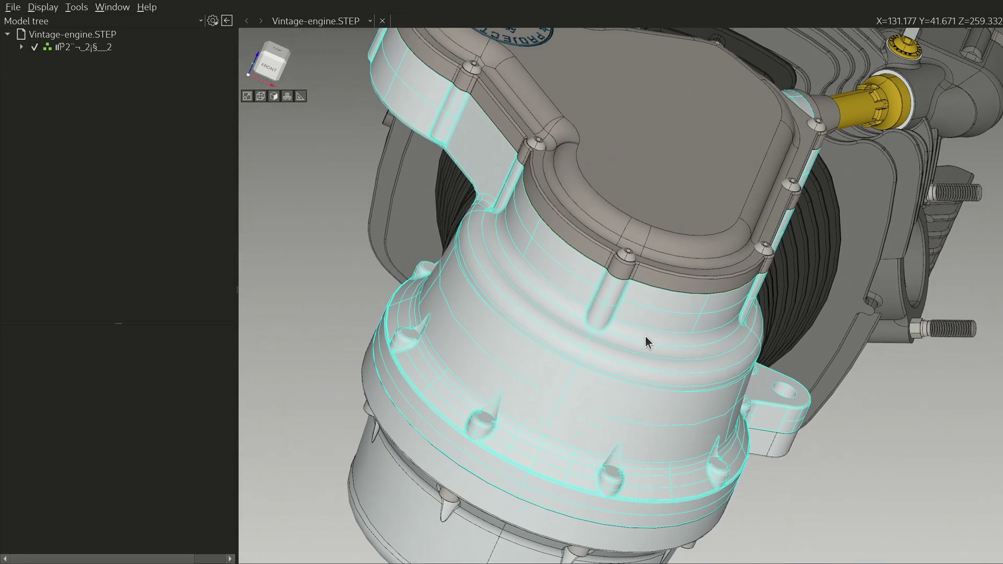
{"action": "scroll", "coordinate": [646, 337], "scroll_direction": "down", "scroll_amount": 1}
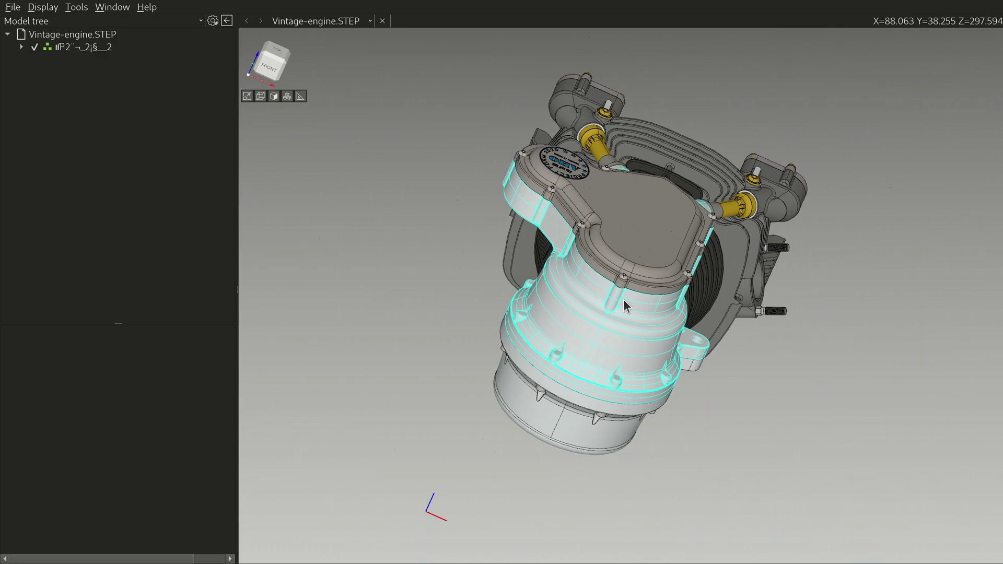
{"action": "scroll", "coordinate": [625, 302], "scroll_direction": "up", "scroll_amount": 8}
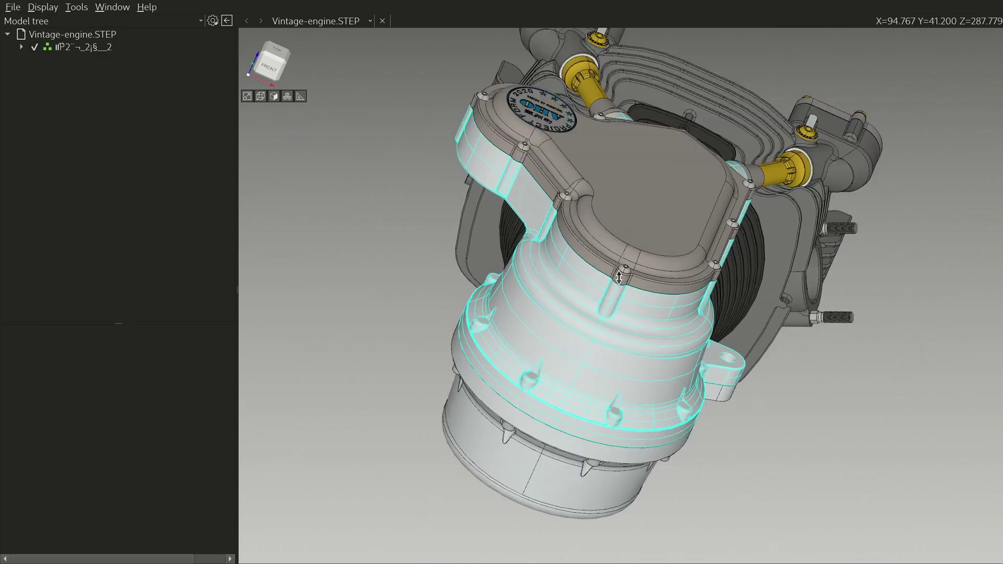
{"action": "scroll", "coordinate": [646, 393], "scroll_direction": "down", "scroll_amount": 10}
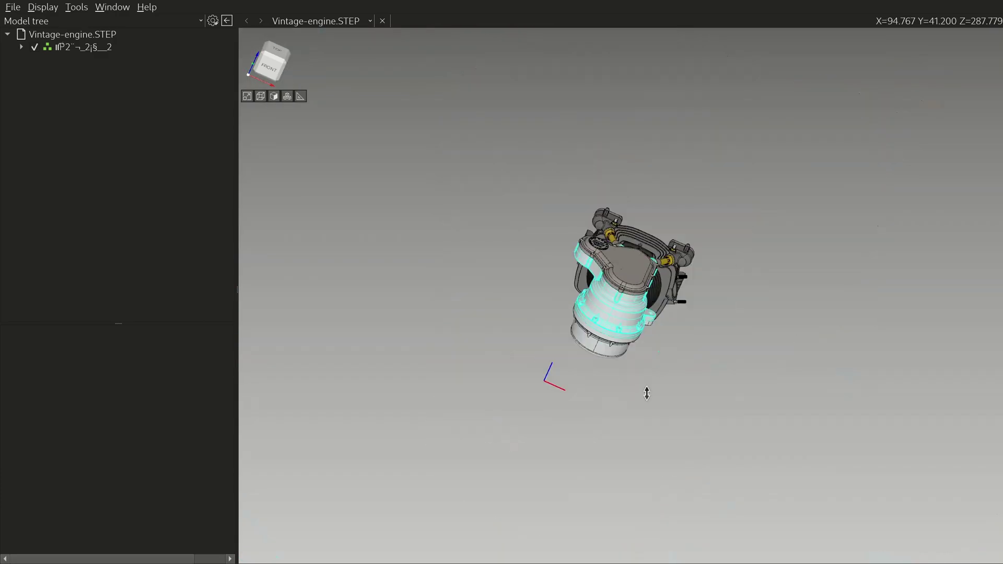
{"action": "scroll", "coordinate": [619, 284], "scroll_direction": "up", "scroll_amount": 10}
{"action": "scroll", "coordinate": [593, 249], "scroll_direction": "up", "scroll_amount": 2}
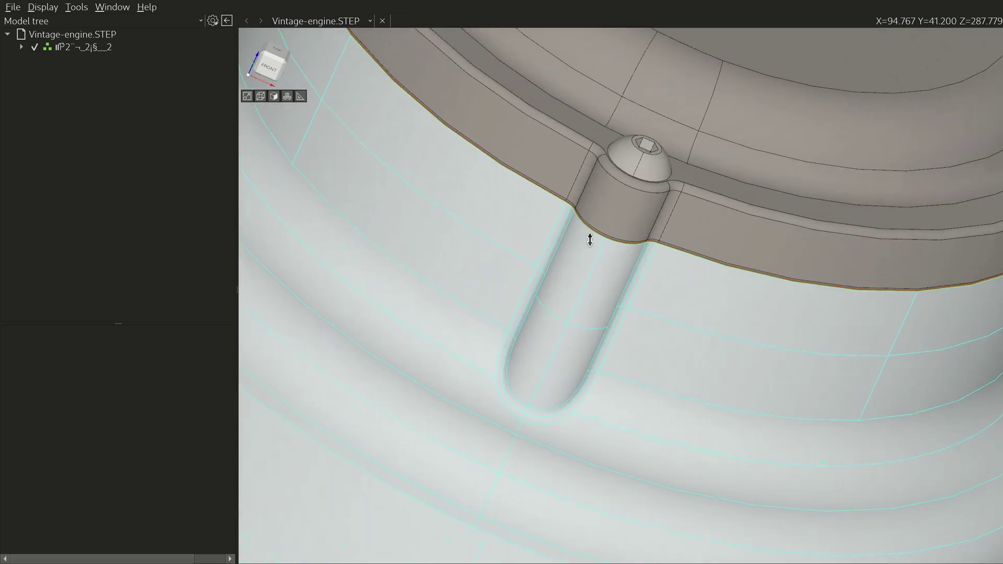
{"action": "left_click", "coordinate": [248, 96]}
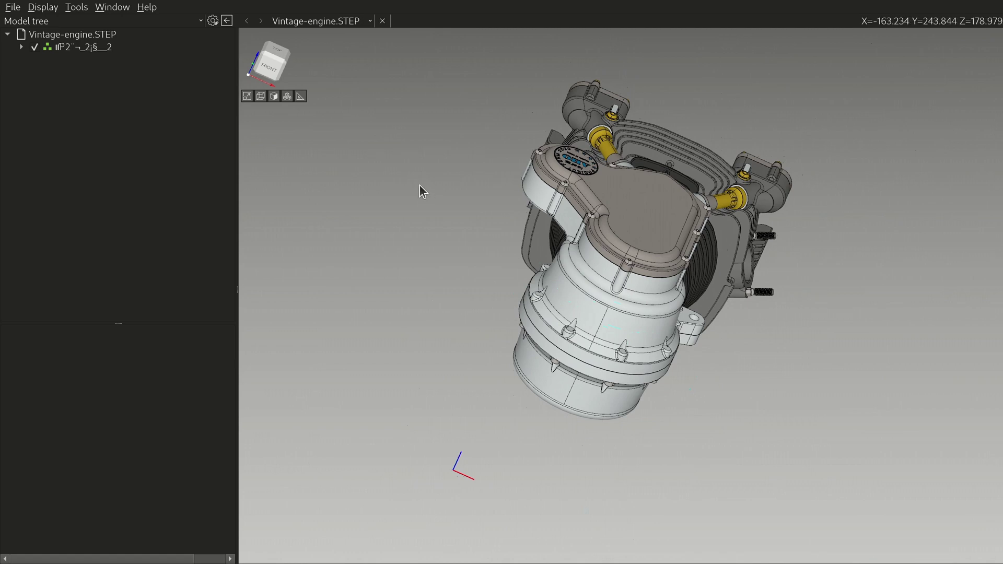
{"action": "left_click", "coordinate": [69, 8]}
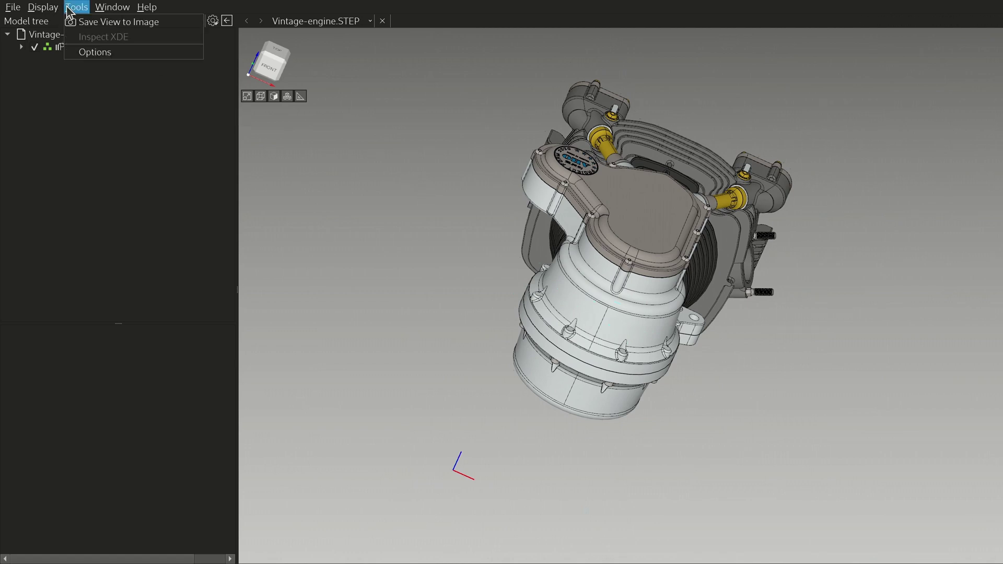
{"action": "left_click", "coordinate": [94, 52]}
{"action": "left_click", "coordinate": [277, 192]}
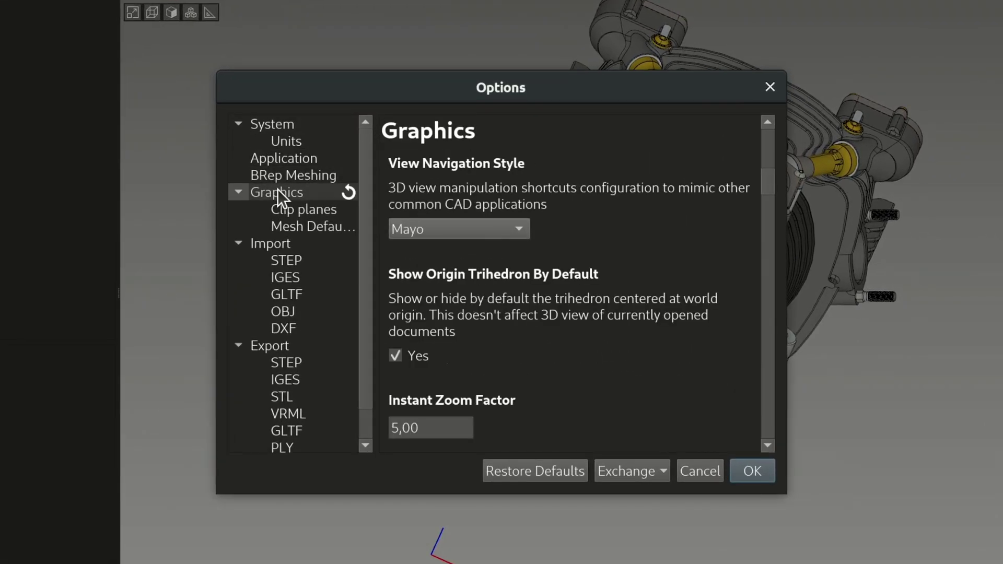
{"action": "left_click", "coordinate": [449, 229]}
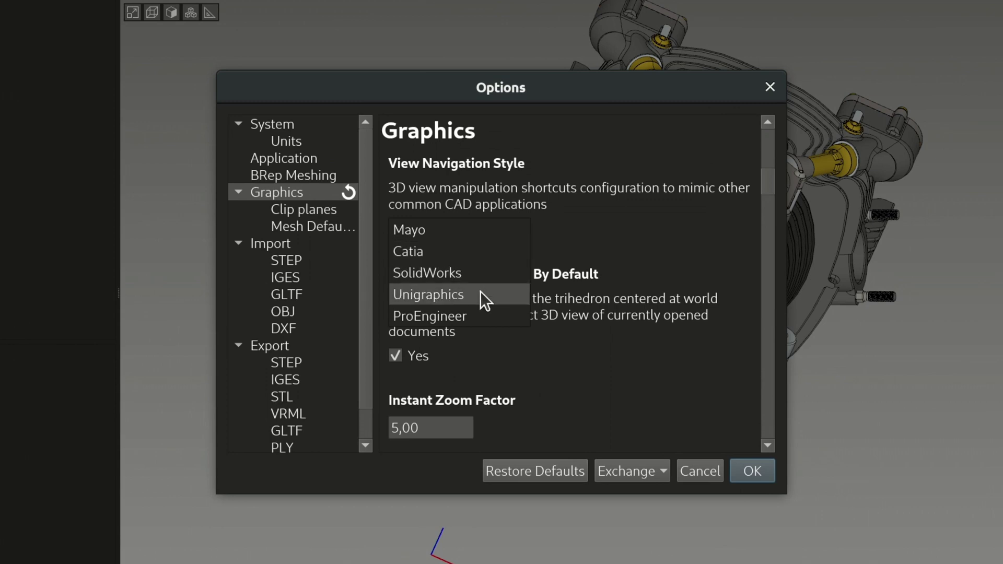
{"action": "left_click", "coordinate": [667, 230]}
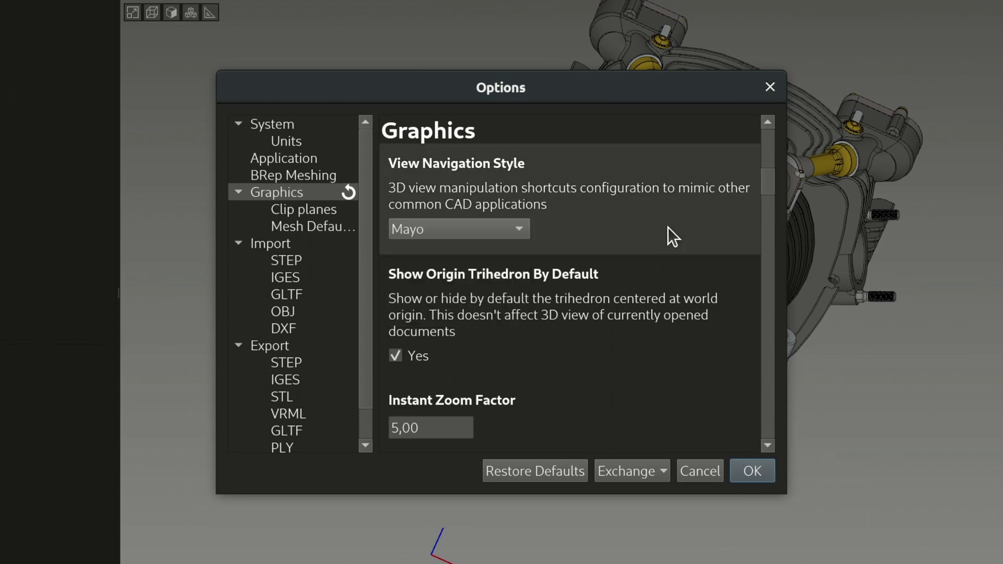
Close the settings unchanged, snap the engine to the Front view, then switch to Isometric.
{"action": "left_click", "coordinate": [712, 474]}
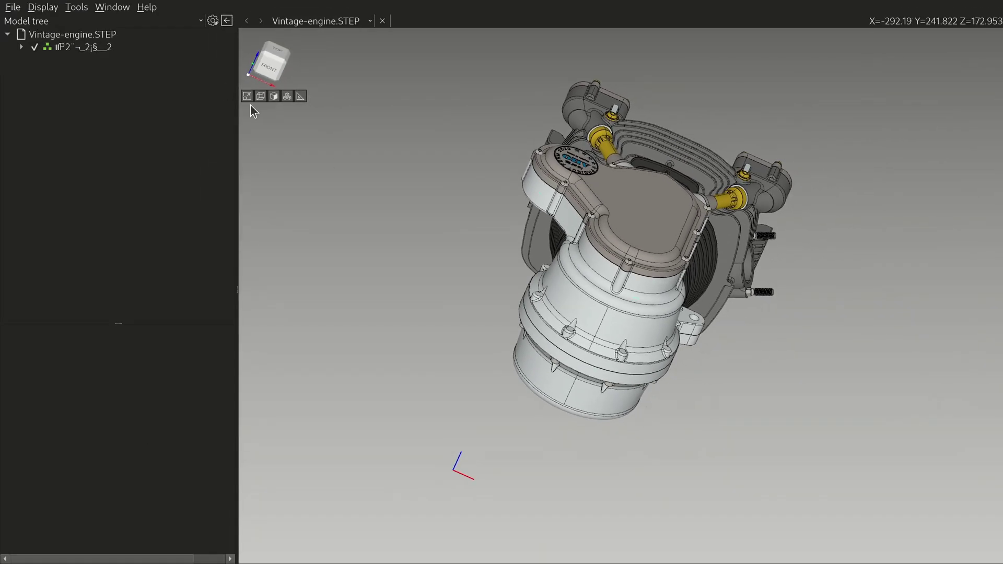
{"action": "left_click", "coordinate": [267, 67]}
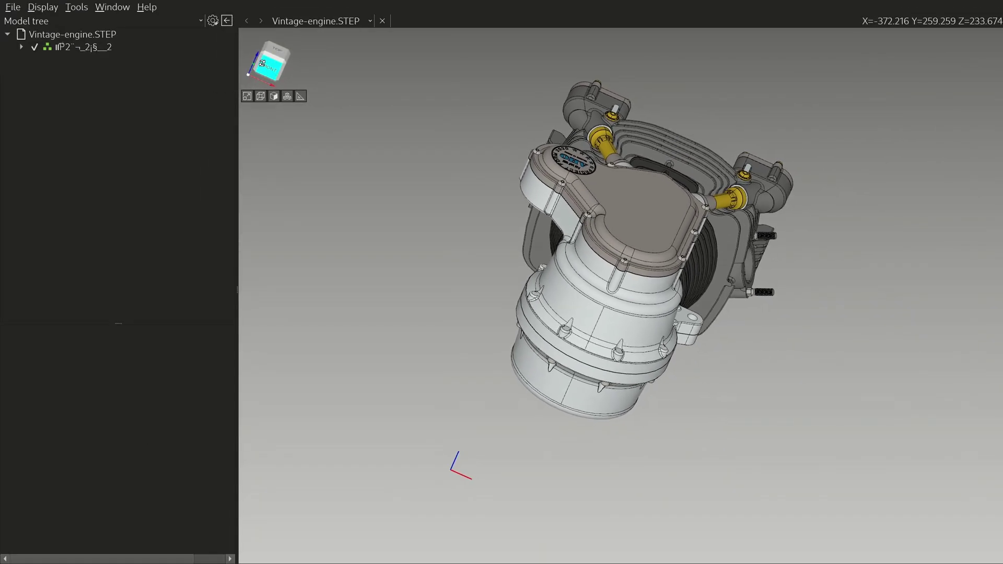
{"action": "left_click_drag", "start_coordinate": [267, 67], "coordinate": [273, 59]}
{"action": "left_click", "coordinate": [273, 59]}
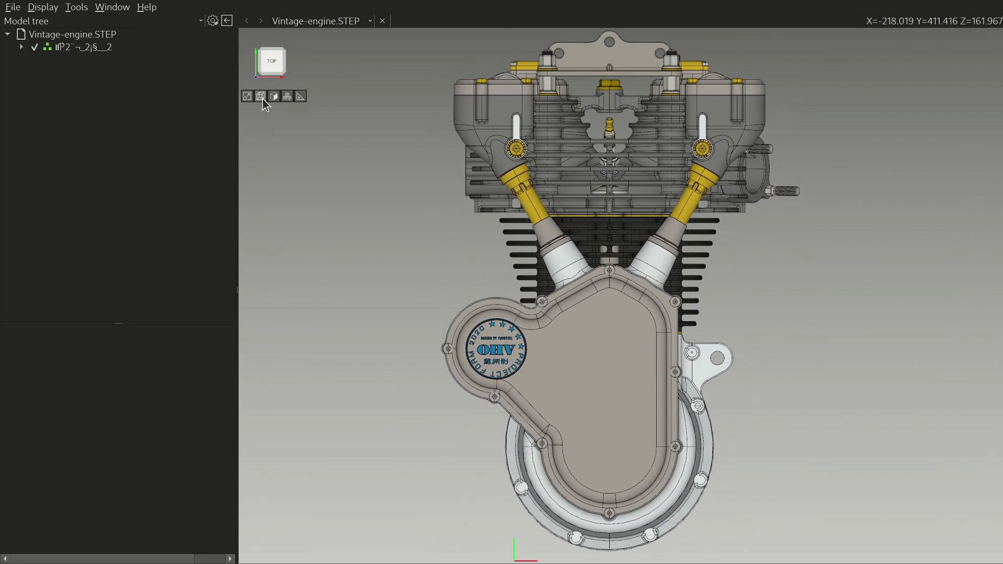
{"action": "left_click", "coordinate": [261, 97]}
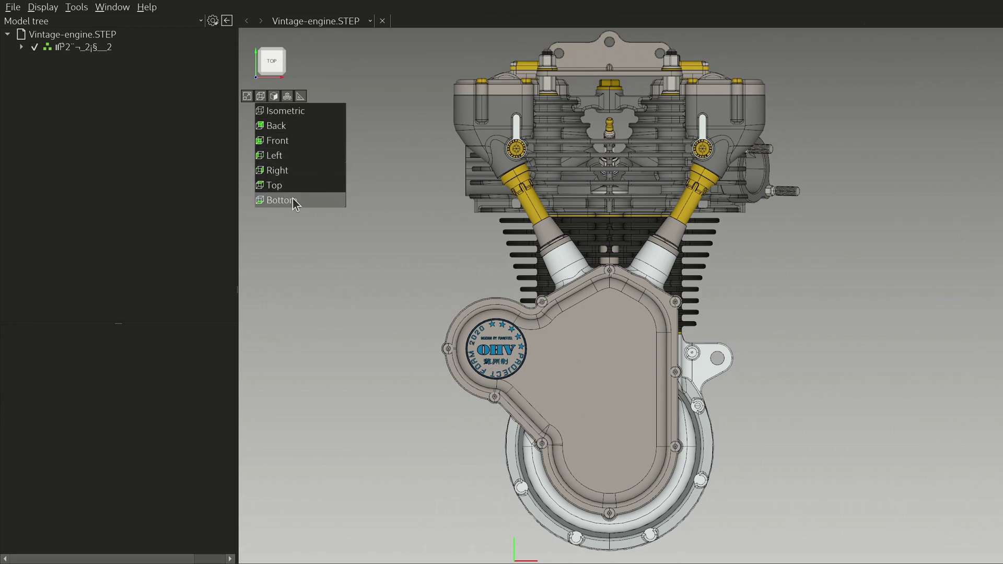
{"action": "left_click", "coordinate": [284, 111]}
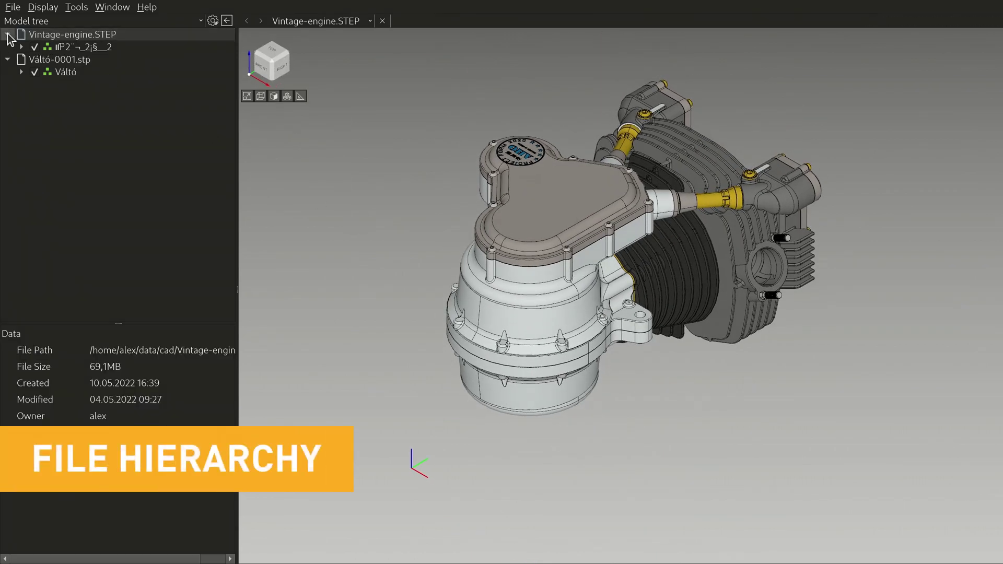
Expand the engine tree and inspect the NAUO22 pipe and NAUO29 fastener properties.
{"action": "left_click", "coordinate": [21, 47]}
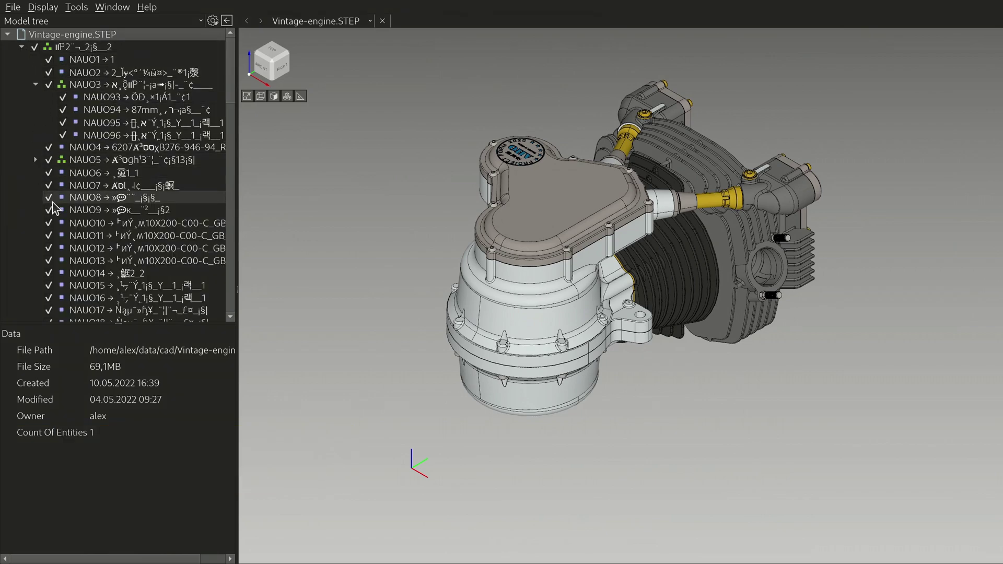
{"action": "scroll", "coordinate": [49, 180], "scroll_direction": "down", "scroll_amount": 5}
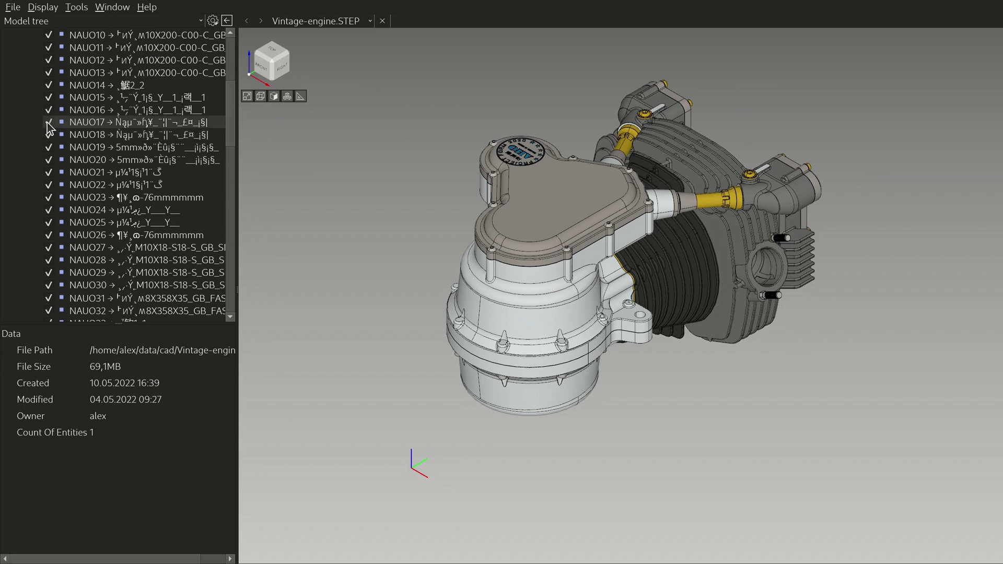
{"action": "left_click", "coordinate": [140, 185]}
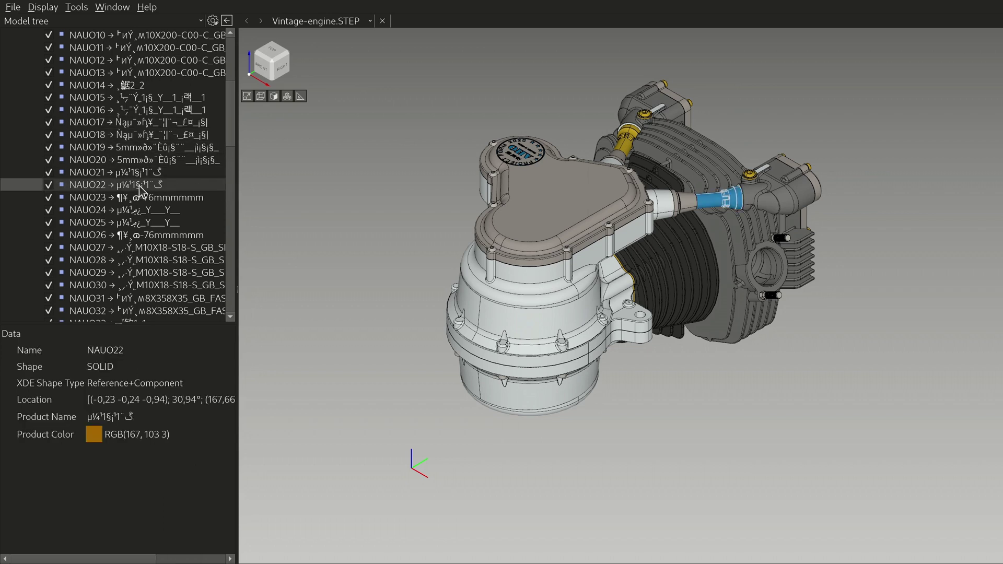
{"action": "left_click", "coordinate": [168, 275]}
Inspect the front cover NAUO33 properties, then collapse the Vintage-engine.STEP tree.
{"action": "left_click", "coordinate": [609, 193]}
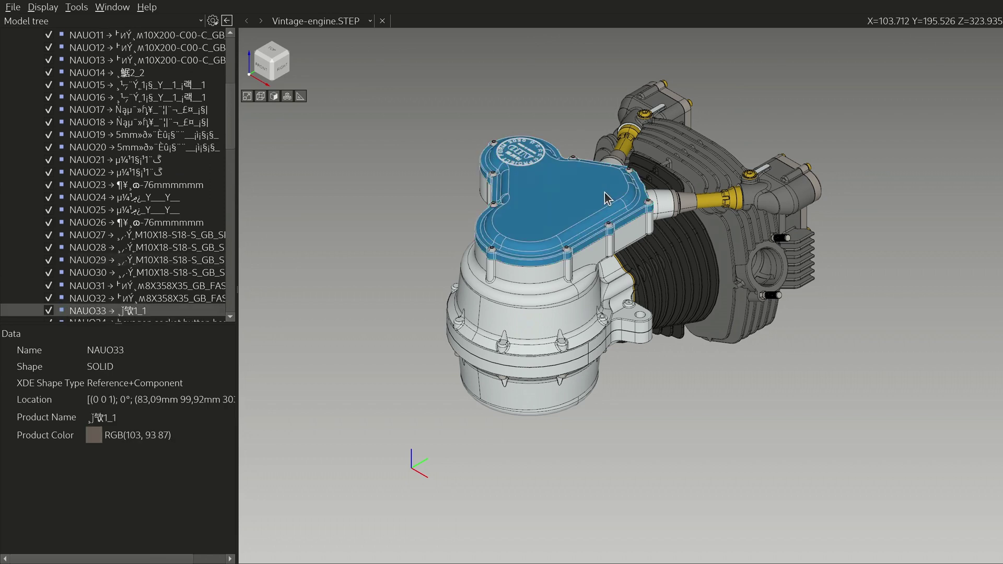
{"action": "scroll", "coordinate": [52, 99], "scroll_direction": "up", "scroll_amount": 5}
{"action": "left_click", "coordinate": [21, 47]}
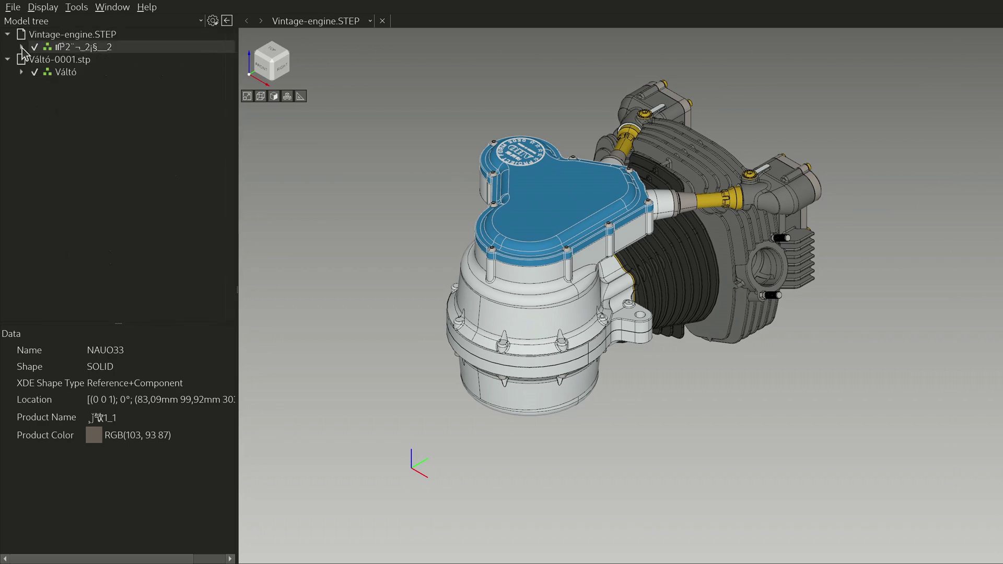
Switch between the Vintage-engine.STEP and Váltó-0001.stp documents, ending on Váltó-0001.stp.
{"action": "left_click", "coordinate": [53, 60]}
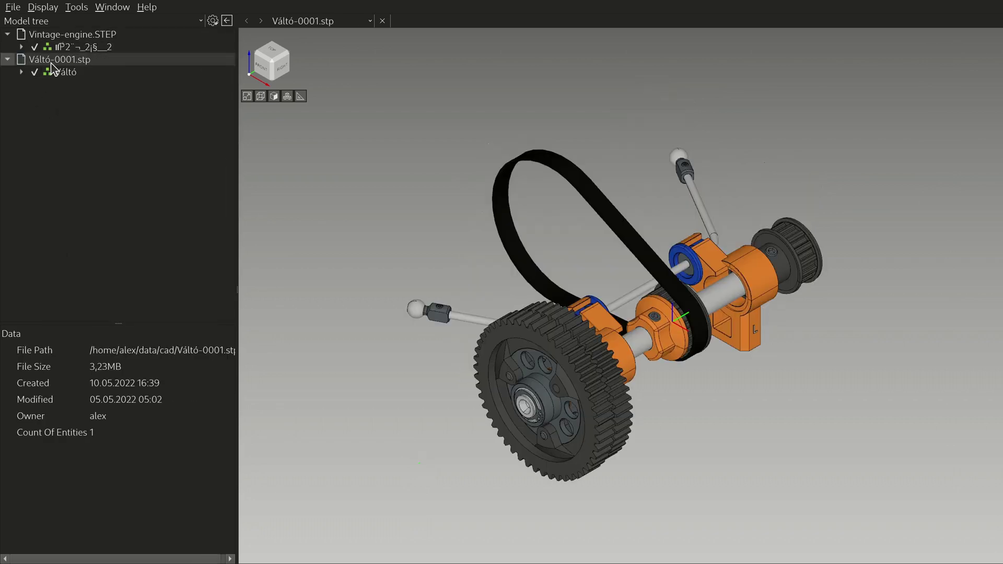
{"action": "left_click", "coordinate": [308, 21]}
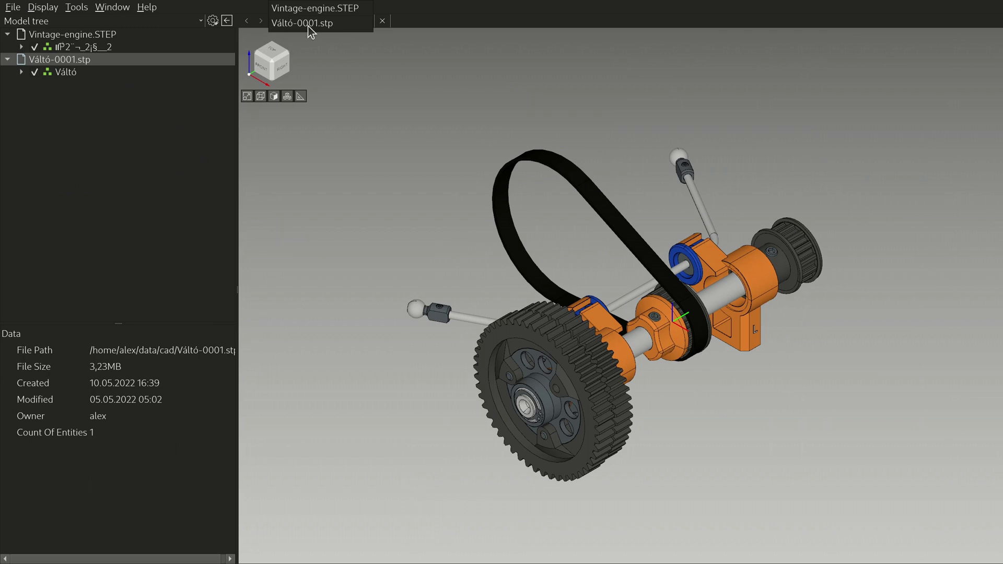
{"action": "left_click", "coordinate": [308, 10]}
{"action": "left_click", "coordinate": [317, 38]}
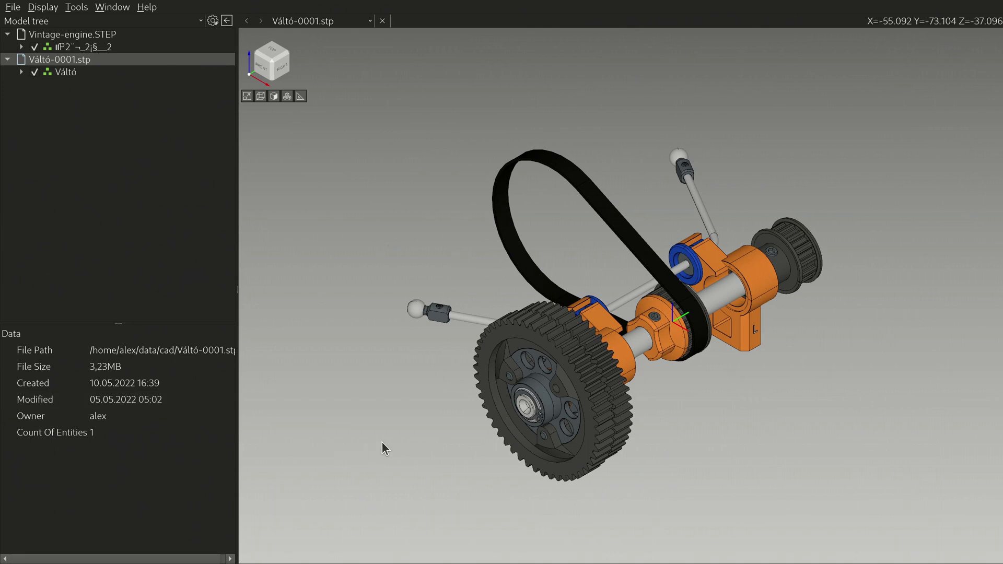
Inspect the spur gear's Steel material and Synchronous Belt:1's 930kg/m³ density.
{"action": "left_click", "coordinate": [568, 366]}
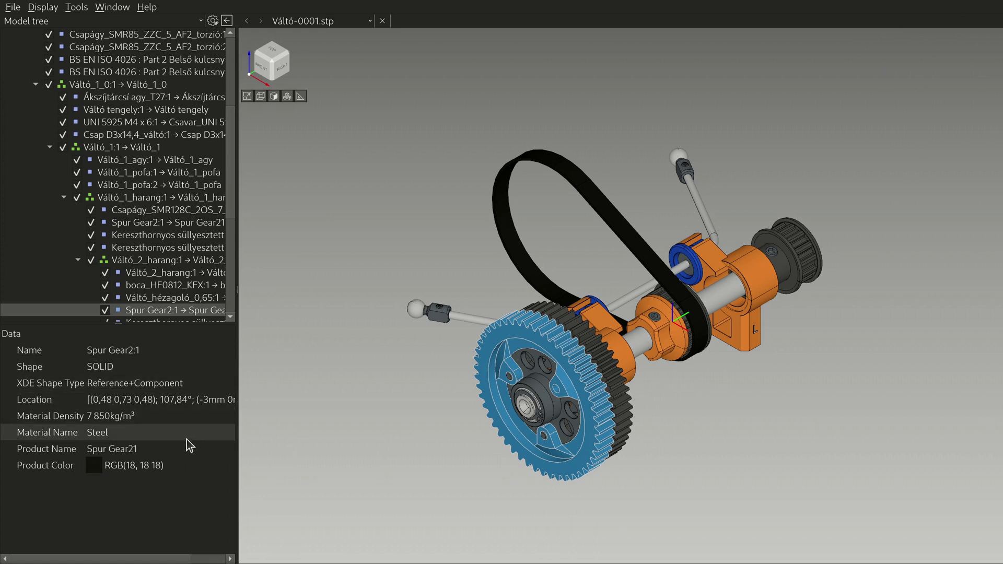
{"action": "mouse_move", "coordinate": [183, 450]}
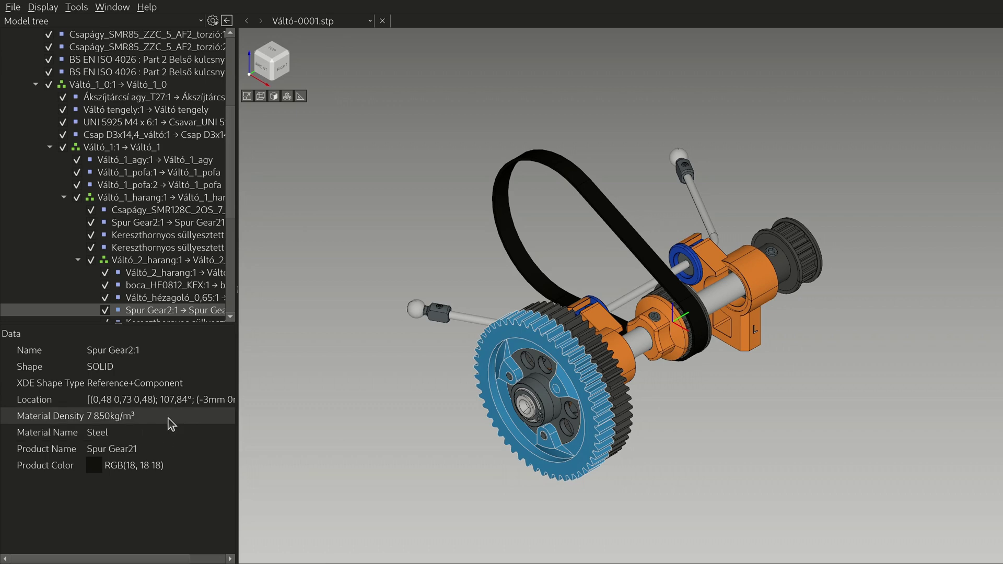
{"action": "left_click", "coordinate": [582, 184]}
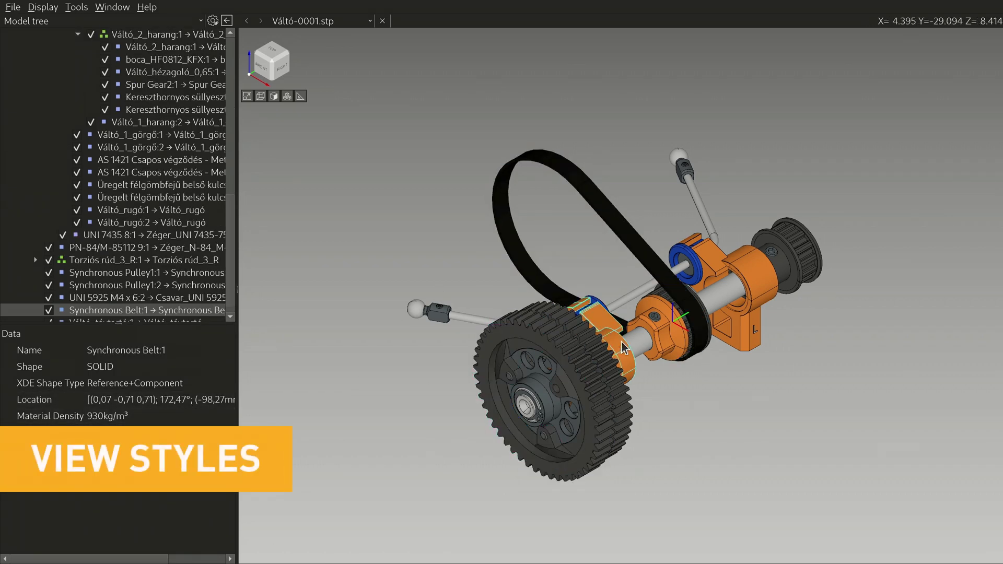
Switch the belt assembly display to [Shape] Wireframe.
{"action": "scroll", "coordinate": [613, 340], "scroll_direction": "up", "scroll_amount": 3}
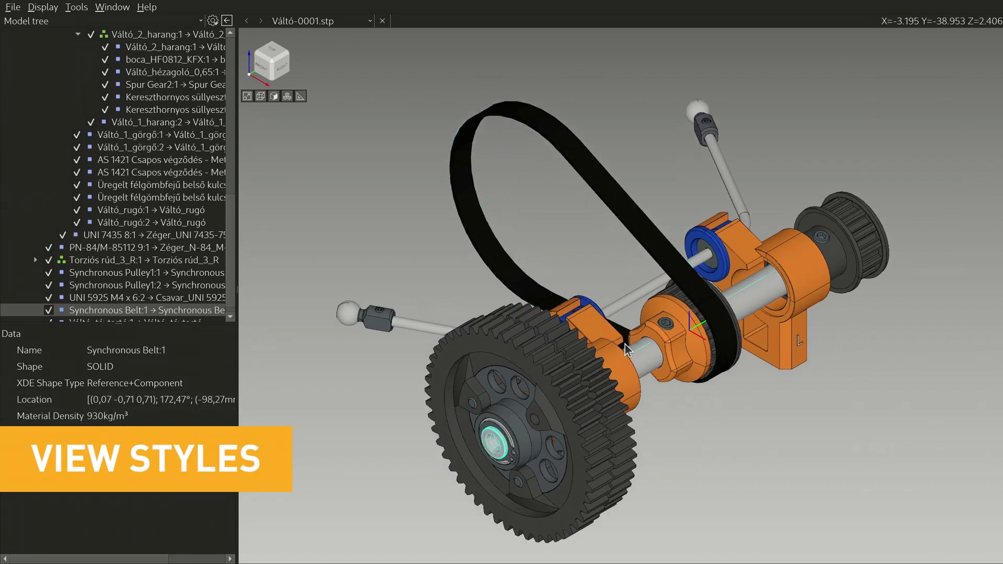
{"action": "left_click", "coordinate": [42, 8]}
{"action": "mouse_move", "coordinate": [58, 38]}
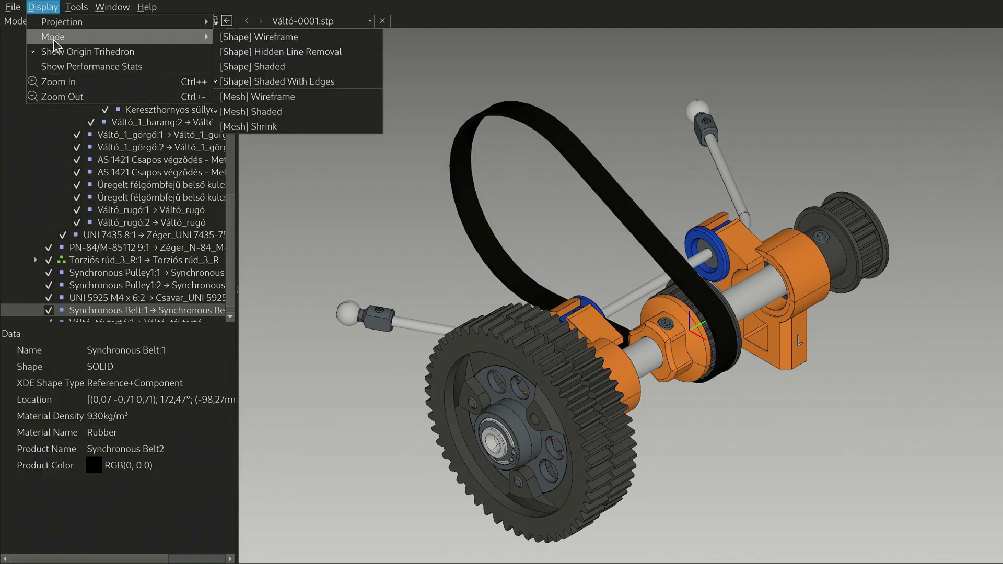
{"action": "left_click", "coordinate": [262, 41]}
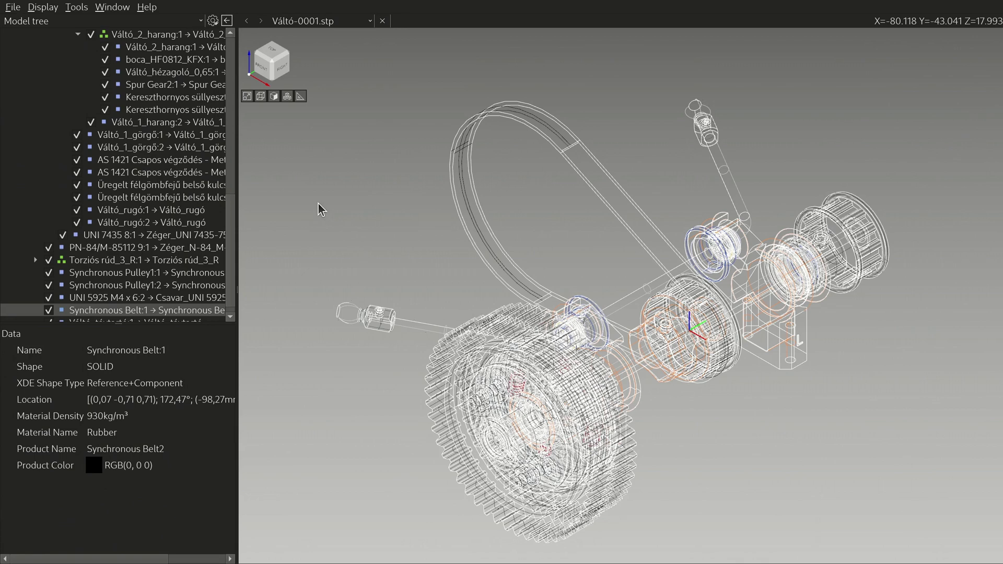
{"action": "left_click", "coordinate": [47, 7]}
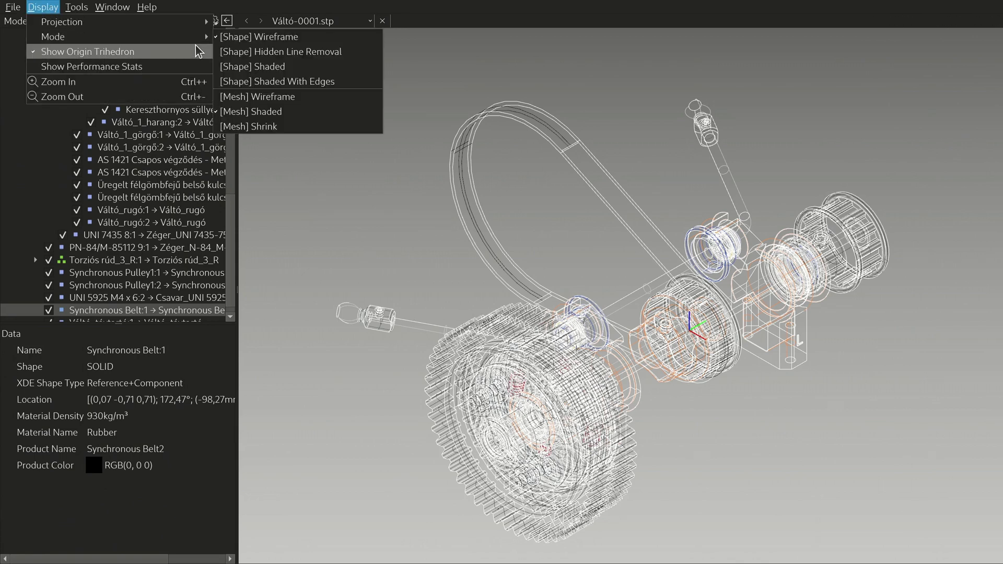
{"action": "key", "text": "Escape"}
{"action": "key", "text": "Escape"}
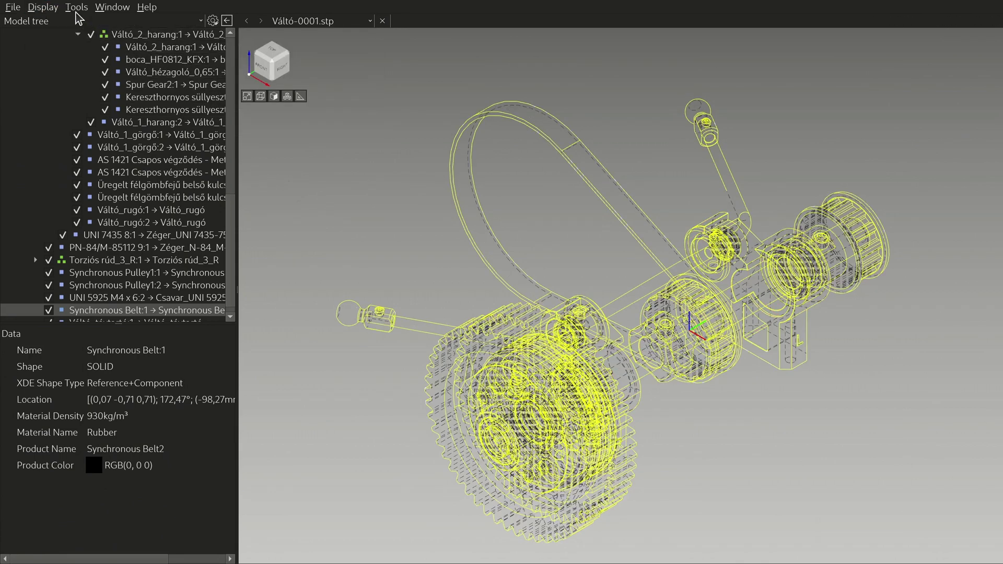
Render the model [Shape] Shaded, then [Shape] Shaded With Edges.
{"action": "left_click", "coordinate": [48, 8]}
{"action": "mouse_move", "coordinate": [136, 41]}
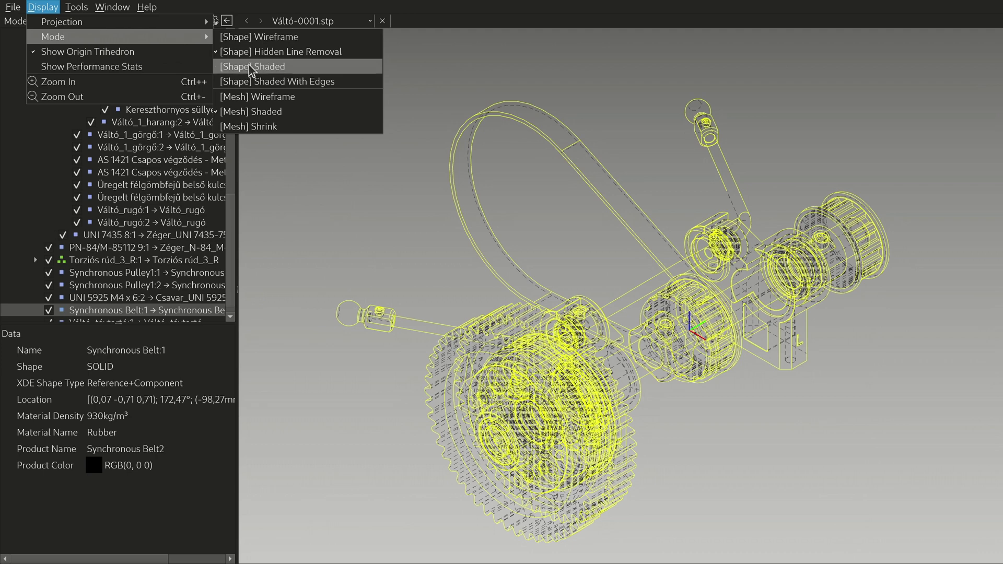
{"action": "left_click", "coordinate": [249, 65]}
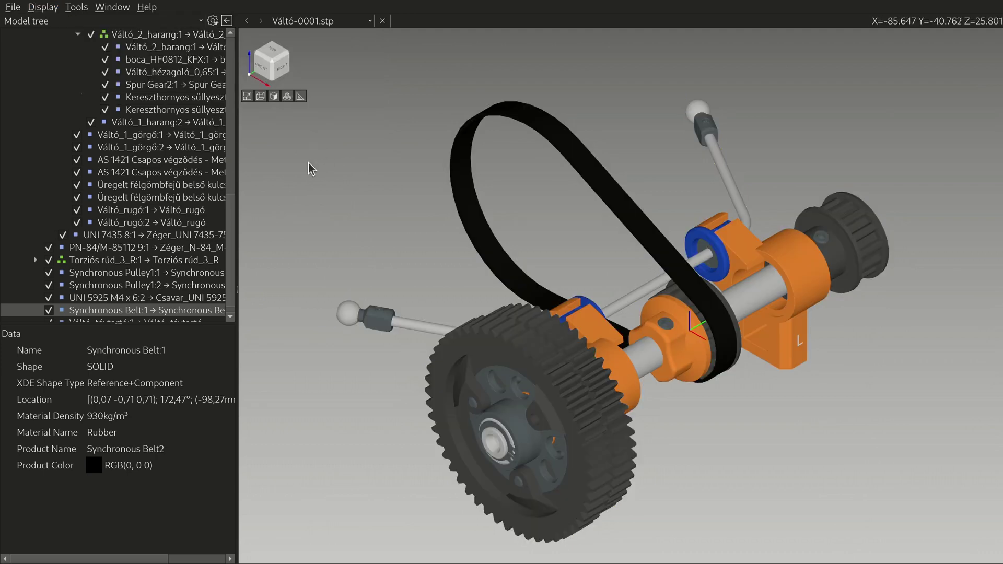
{"action": "left_click", "coordinate": [43, 6]}
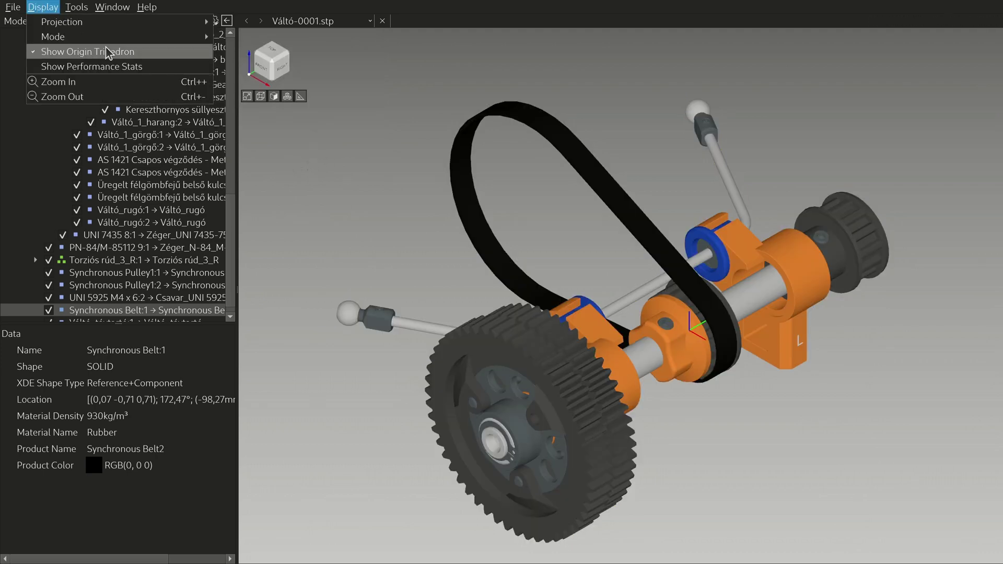
{"action": "mouse_move", "coordinate": [194, 33]}
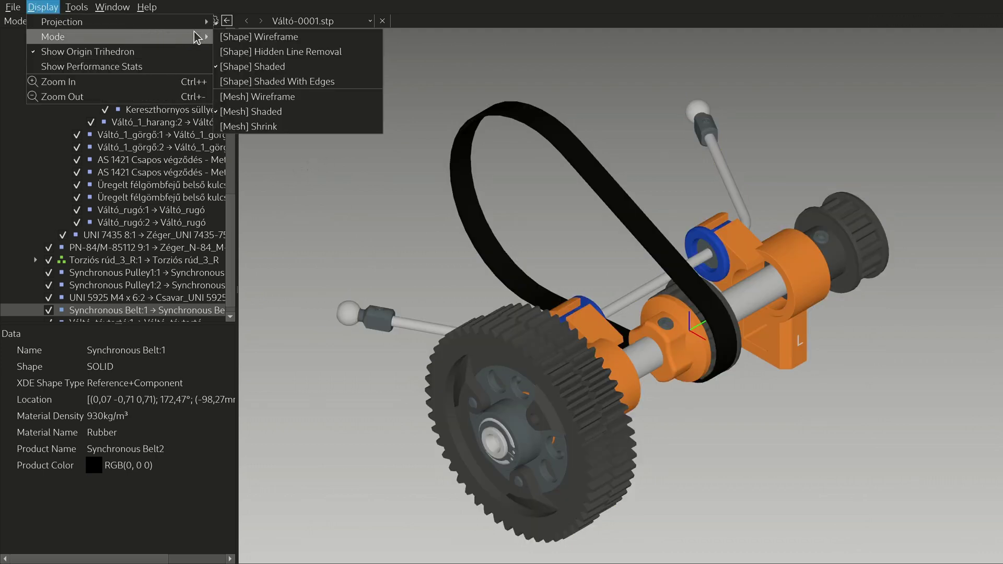
{"action": "left_click", "coordinate": [274, 87]}
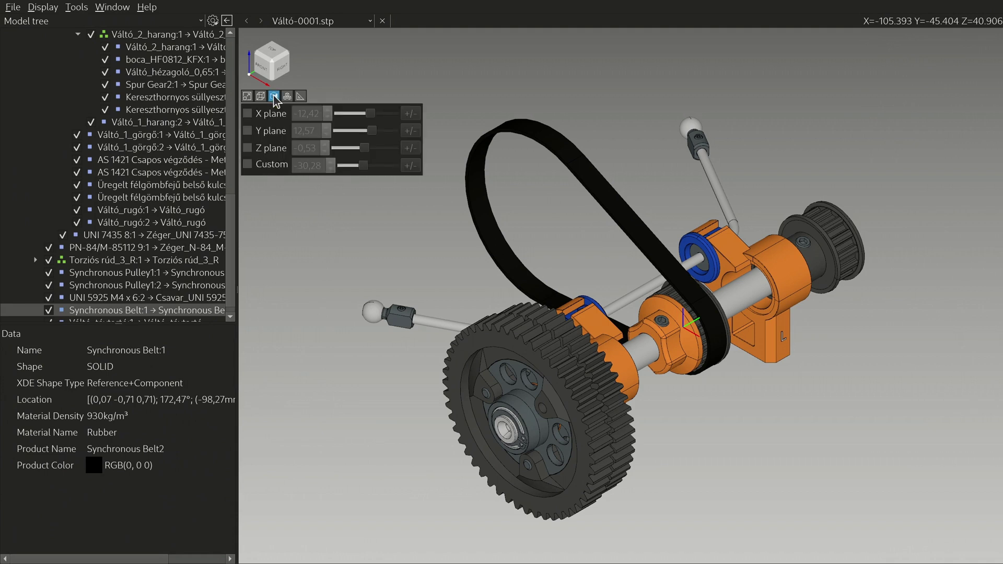
{"action": "left_click", "coordinate": [248, 114]}
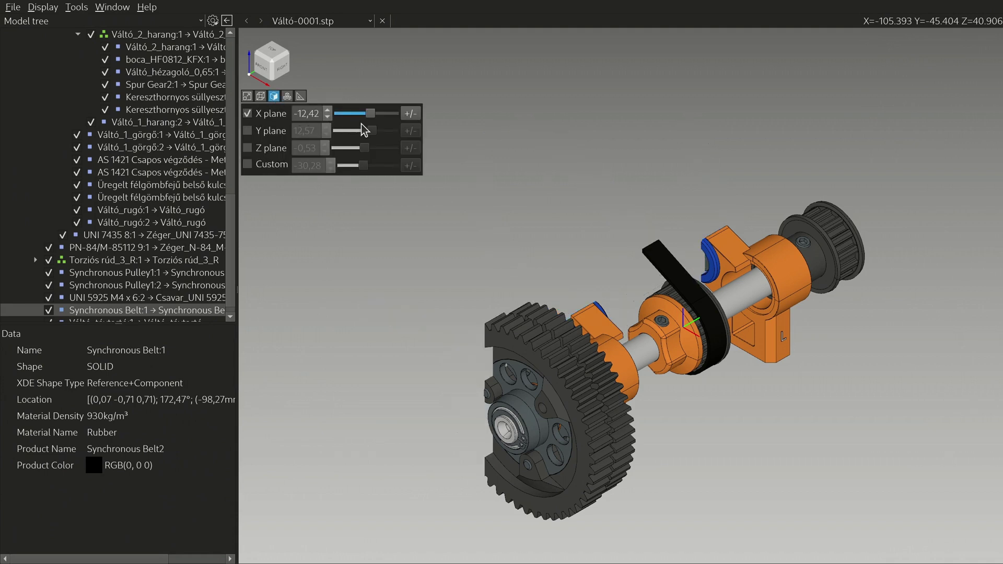
{"action": "mouse_move", "coordinate": [372, 117]}
{"action": "left_mouse_down"}
{"action": "mouse_move", "coordinate": [357, 114]}
{"action": "mouse_move", "coordinate": [378, 116]}
{"action": "left_mouse_up"}
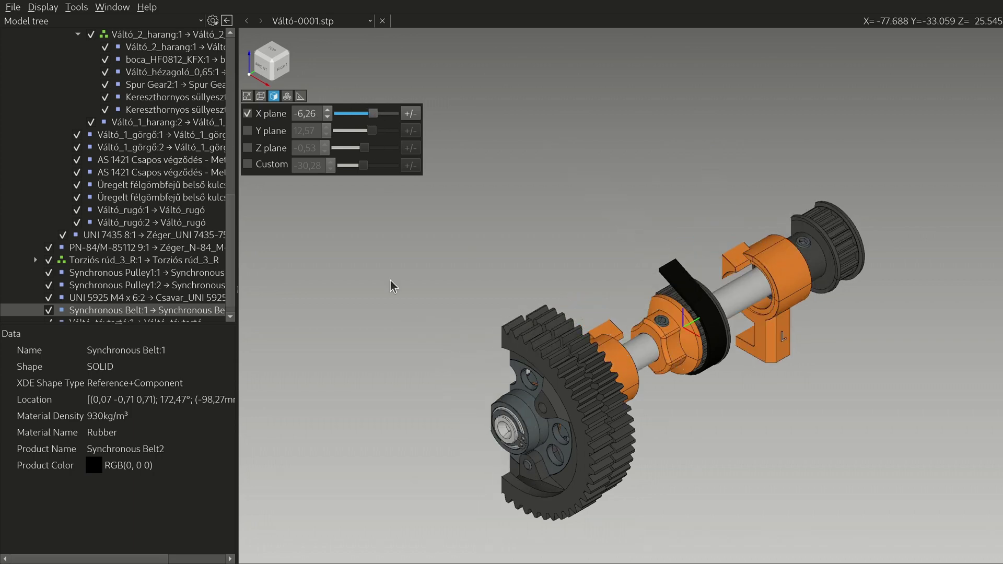
{"action": "left_click_drag", "start_coordinate": [601, 324], "coordinate": [718, 393]}
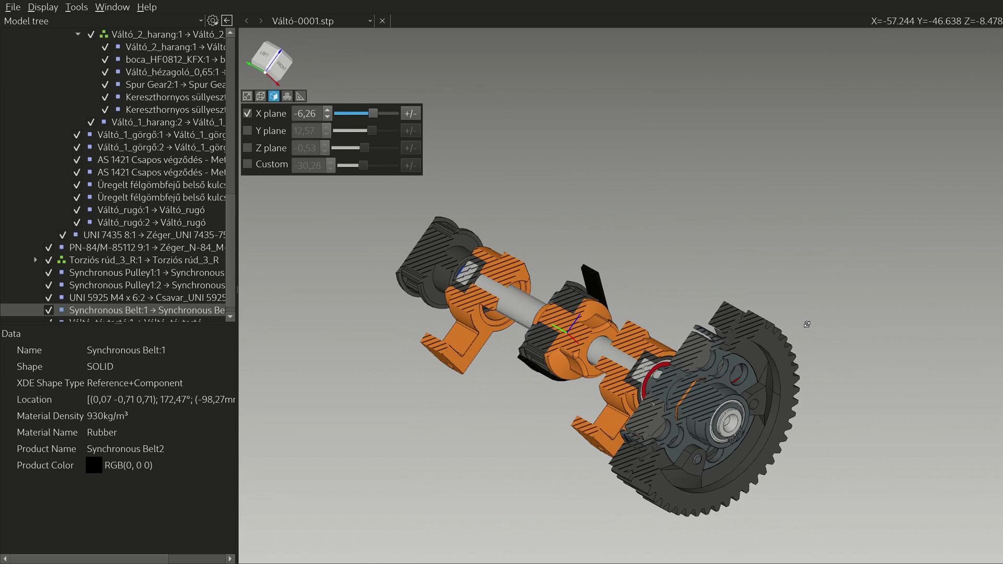
{"action": "scroll", "coordinate": [706, 403], "scroll_direction": "down", "scroll_amount": 1}
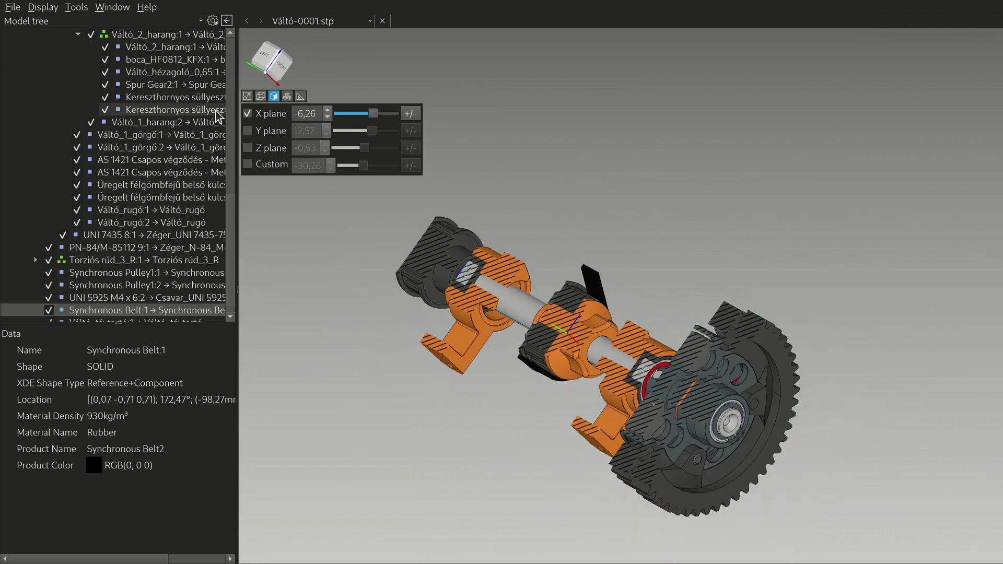
{"action": "left_click", "coordinate": [247, 131]}
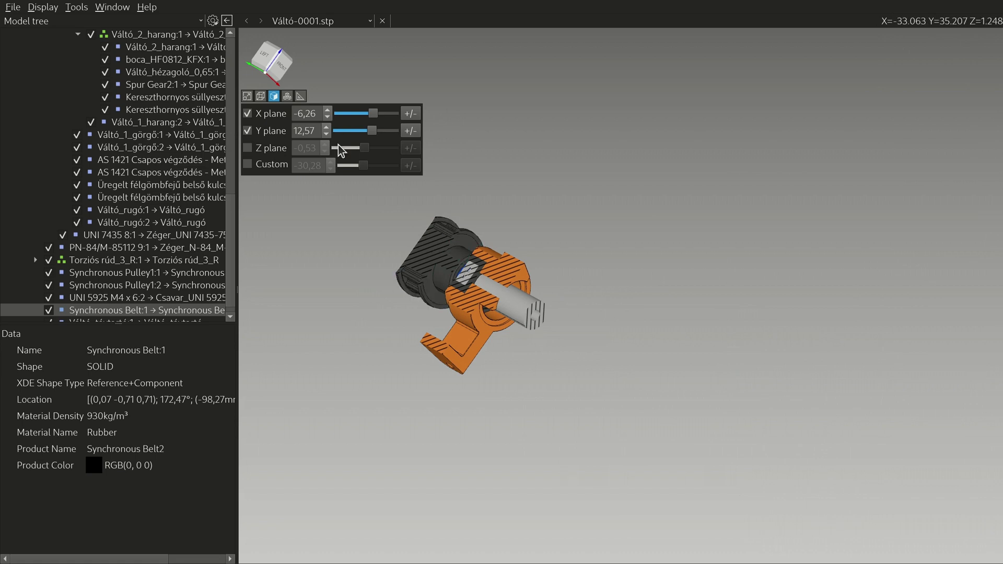
{"action": "left_click_drag", "start_coordinate": [371, 131], "coordinate": [351, 130]}
{"action": "left_click", "coordinate": [247, 130]}
{"action": "left_click", "coordinate": [247, 113]}
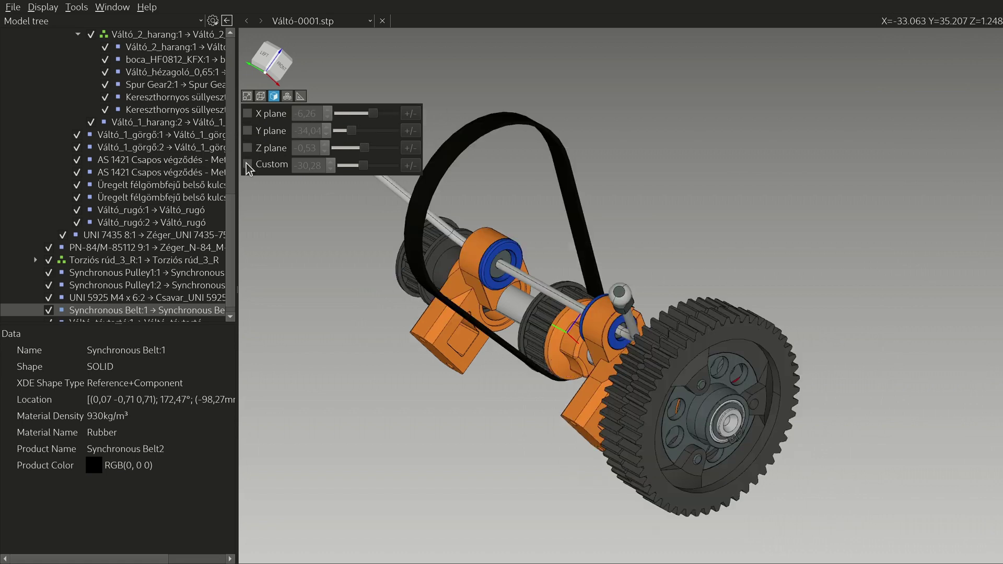
{"action": "left_click", "coordinate": [248, 164]}
{"action": "left_click_drag", "start_coordinate": [563, 332], "coordinate": [449, 219]}
{"action": "mouse_move", "coordinate": [363, 166]}
{"action": "left_mouse_down"}
{"action": "mouse_move", "coordinate": [376, 165]}
{"action": "mouse_move", "coordinate": [364, 164]}
{"action": "left_mouse_up"}
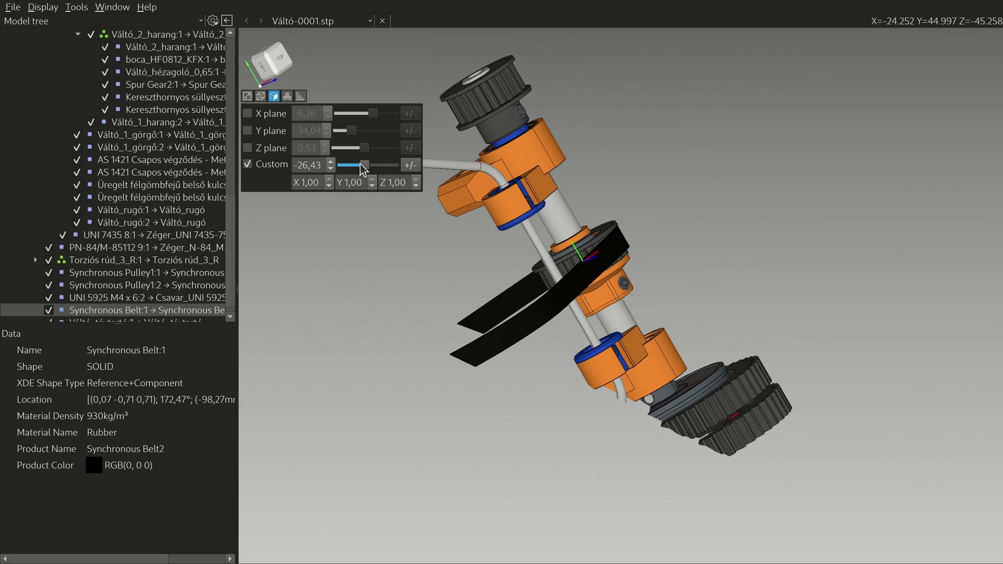
{"action": "left_click", "coordinate": [248, 165]}
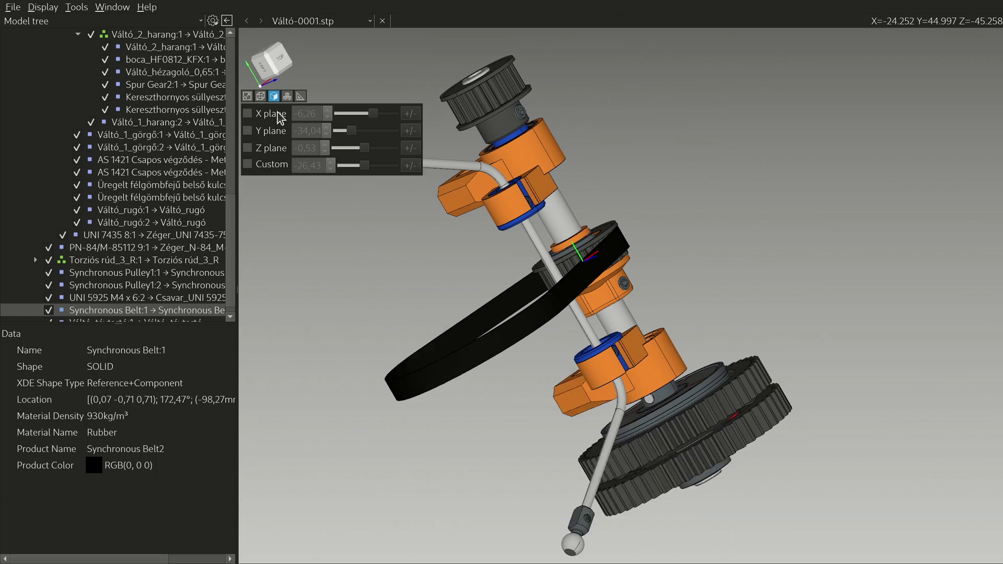
{"action": "left_click", "coordinate": [273, 96]}
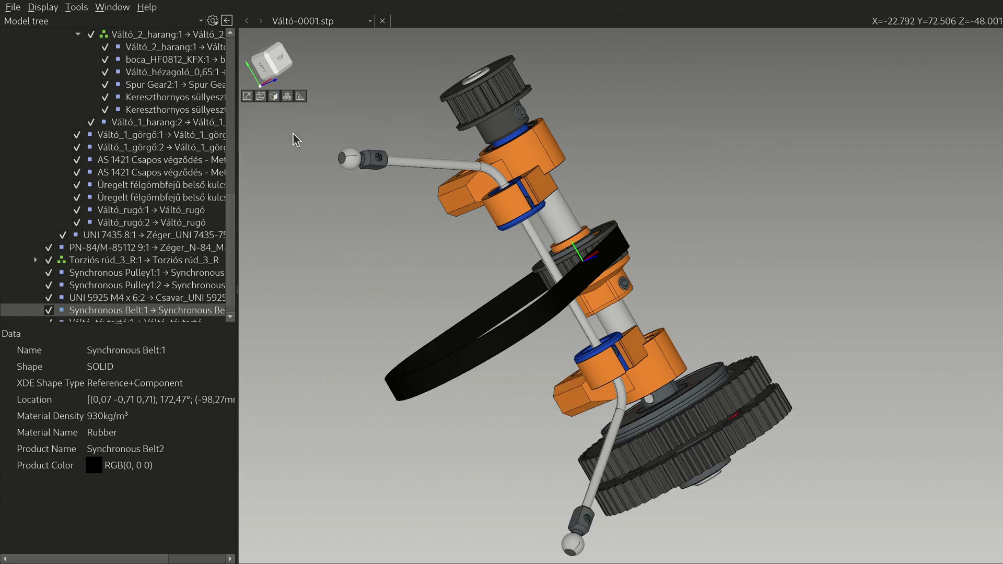
Reset to the isometric view and explode the Váltó-0001.stp assembly to 33%.
{"action": "left_click", "coordinate": [260, 96]}
{"action": "left_click", "coordinate": [270, 116]}
{"action": "left_click", "coordinate": [287, 96]}
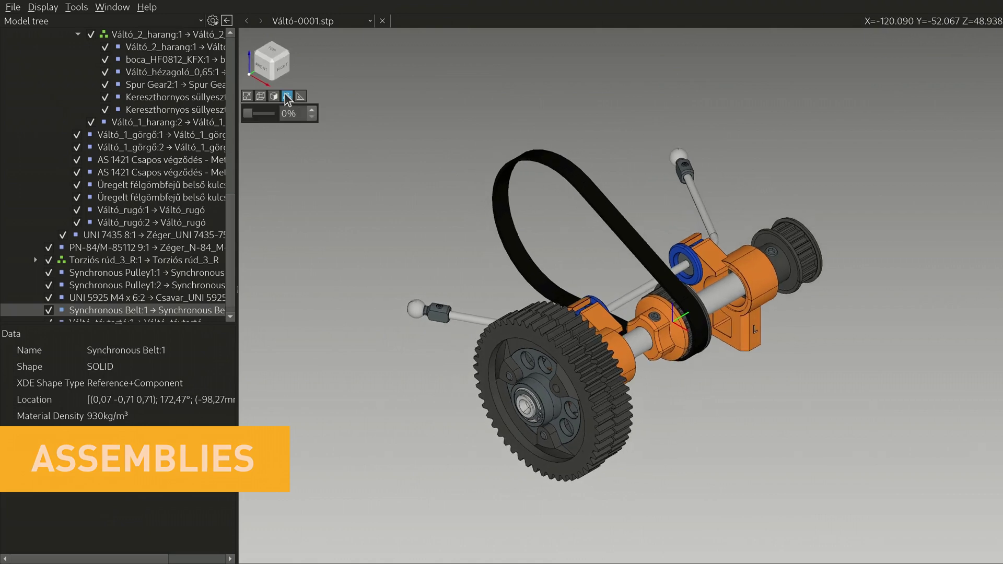
{"action": "left_click_drag", "start_coordinate": [250, 113], "coordinate": [258, 116]}
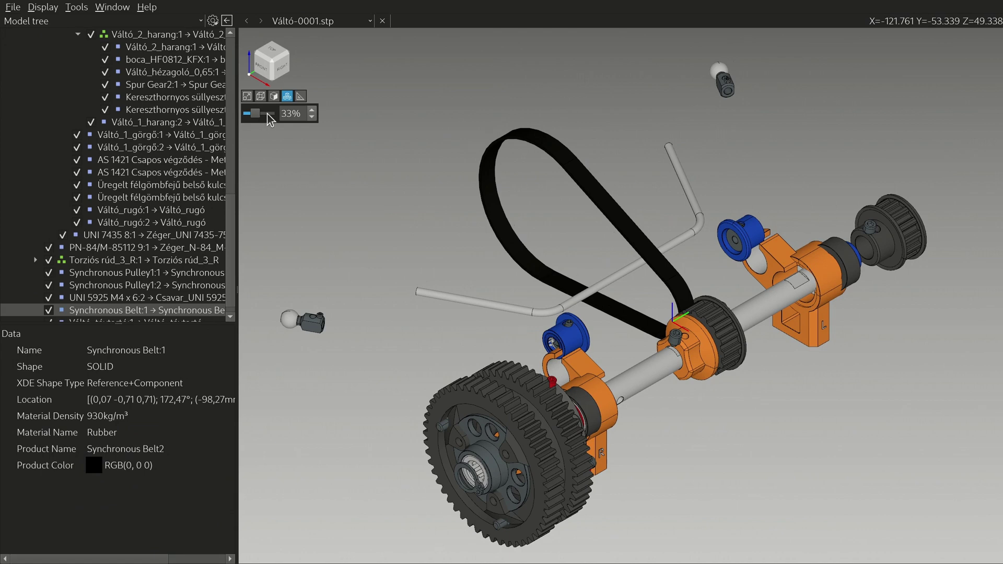
{"action": "left_click", "coordinate": [288, 97]}
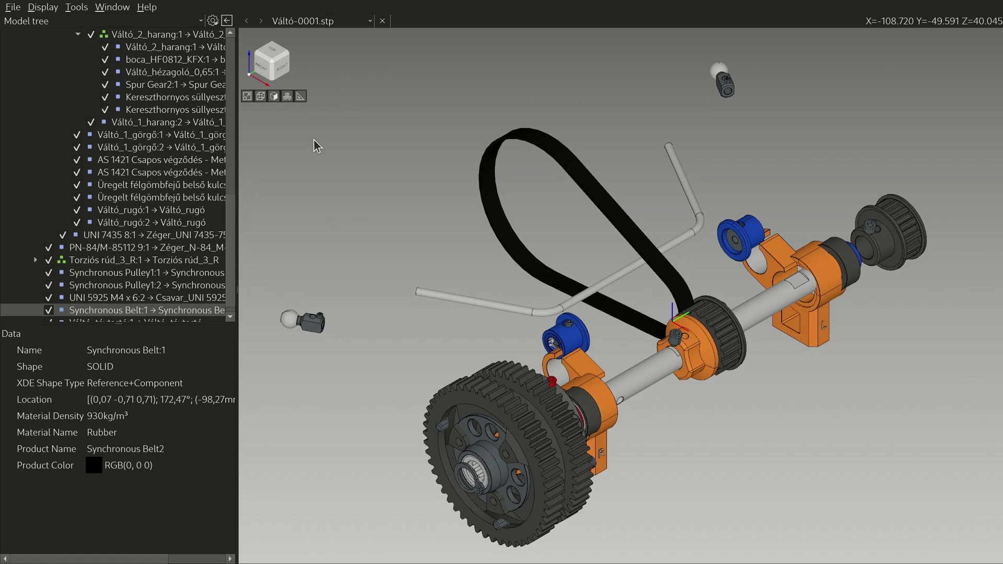
{"action": "scroll", "coordinate": [14, 126], "scroll_direction": "up", "scroll_amount": 15}
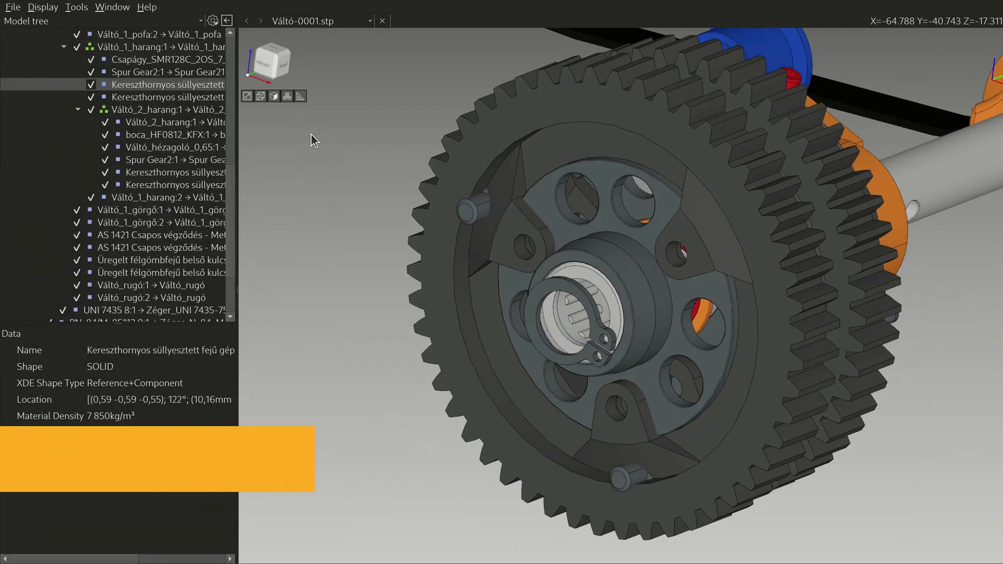
Measure the vertex position of a point on the screw, keeping millimetres as the unit.
{"action": "left_click", "coordinate": [299, 95]}
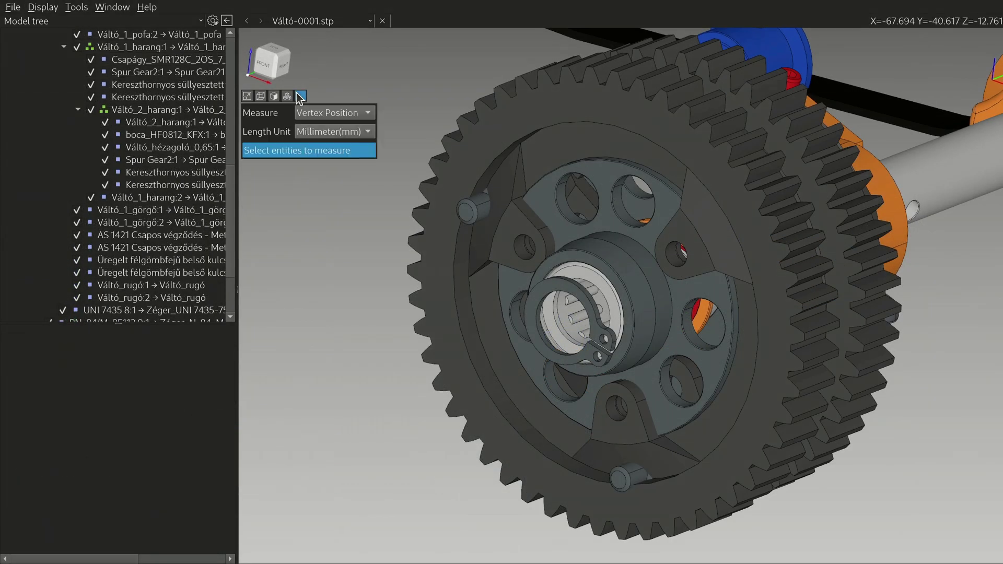
{"action": "left_click", "coordinate": [327, 113]}
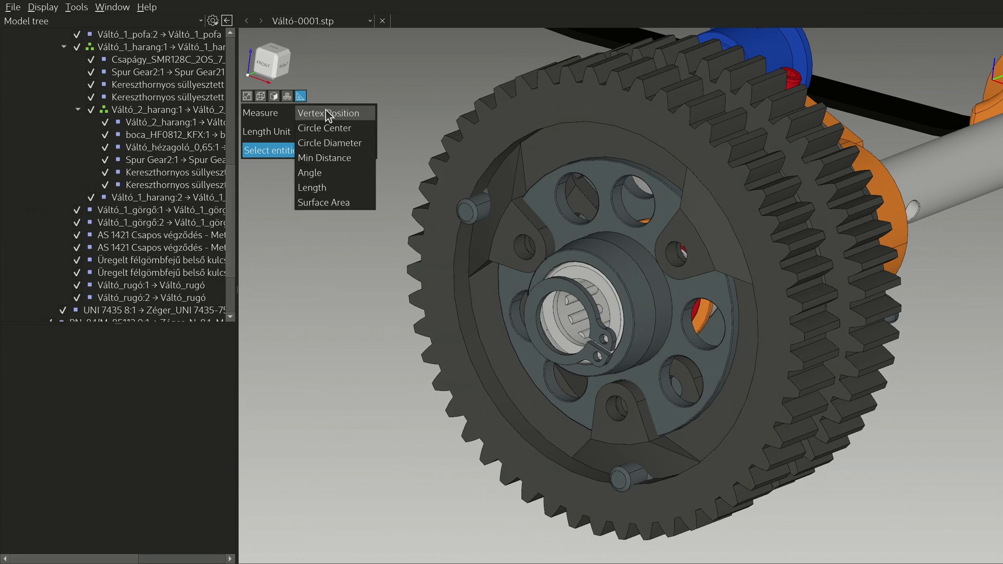
{"action": "left_click", "coordinate": [325, 112]}
{"action": "left_click", "coordinate": [327, 129]}
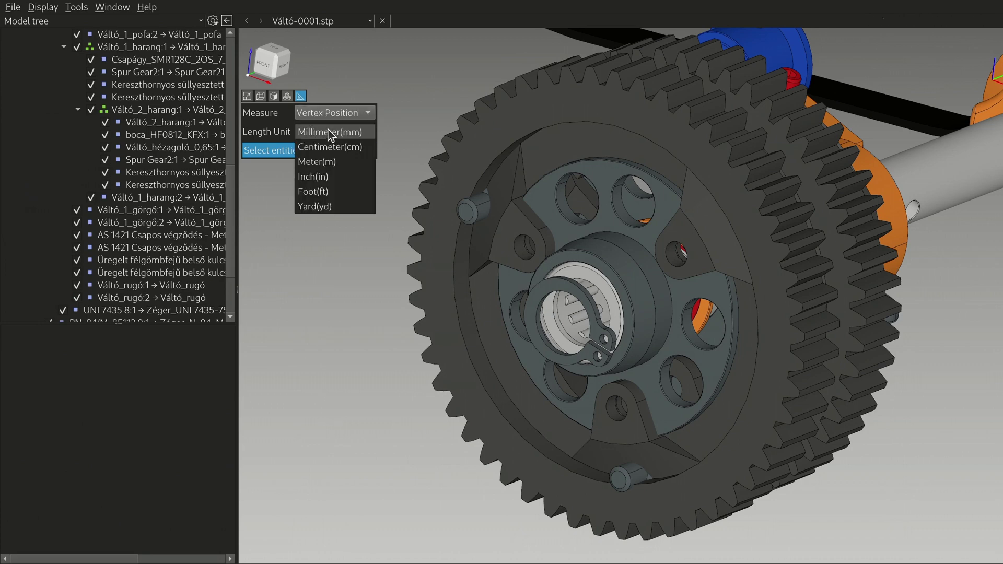
{"action": "left_click", "coordinate": [328, 131]}
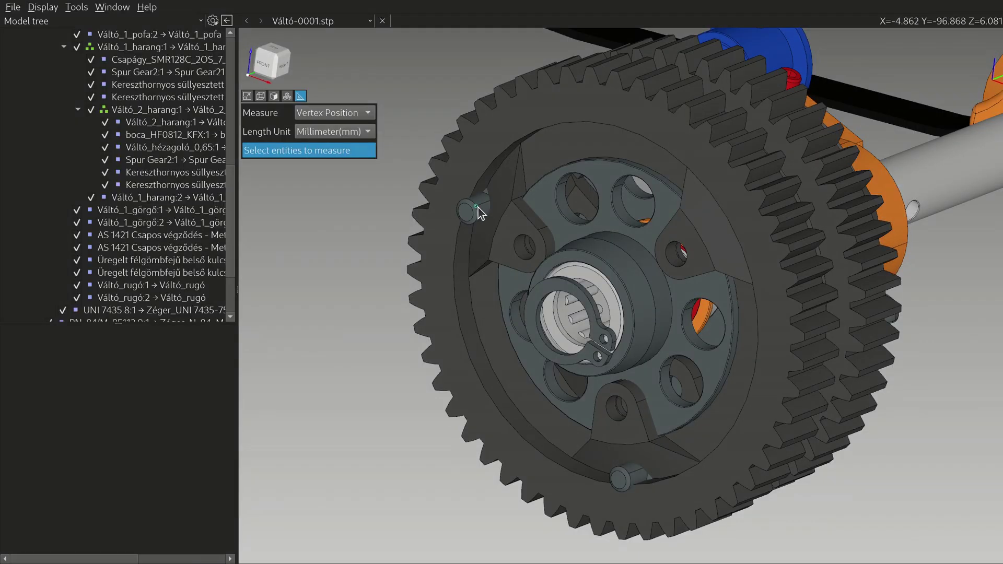
{"action": "left_click", "coordinate": [477, 207]}
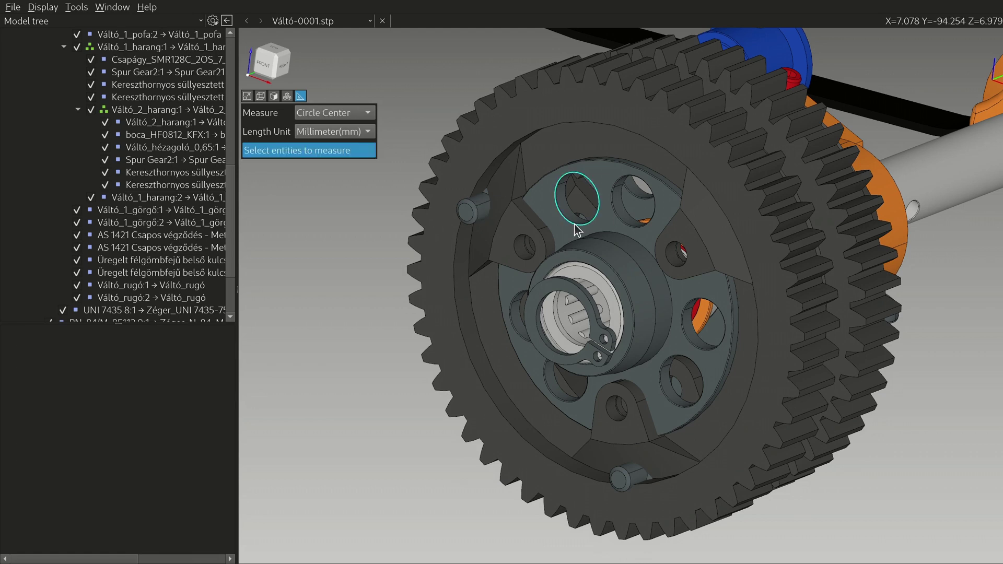
Measure a 23,75 mm minimum distance, then an angle and summed edge lengths.
{"action": "left_click", "coordinate": [575, 223]}
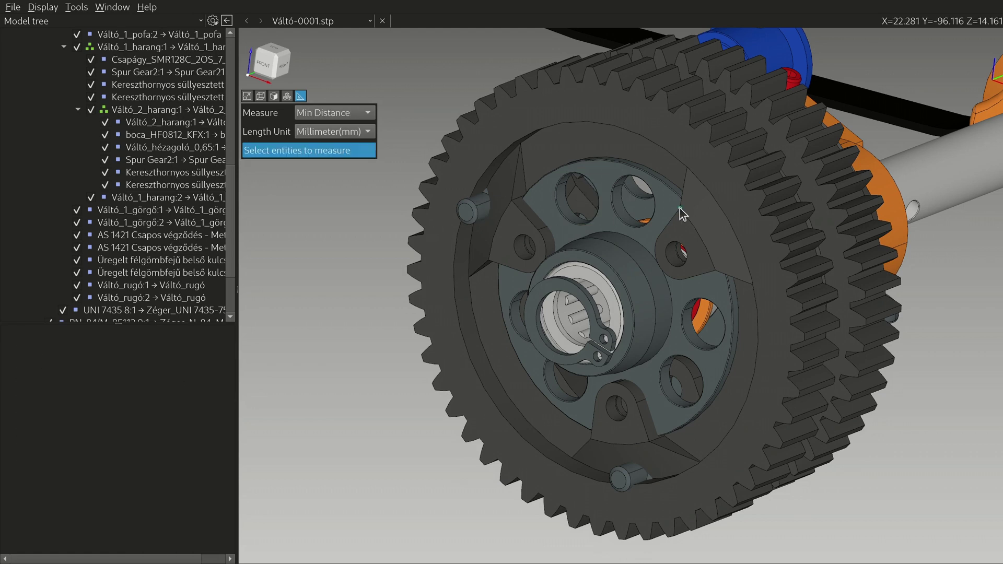
{"action": "left_click", "coordinate": [675, 211]}
{"action": "left_click", "coordinate": [511, 202]}
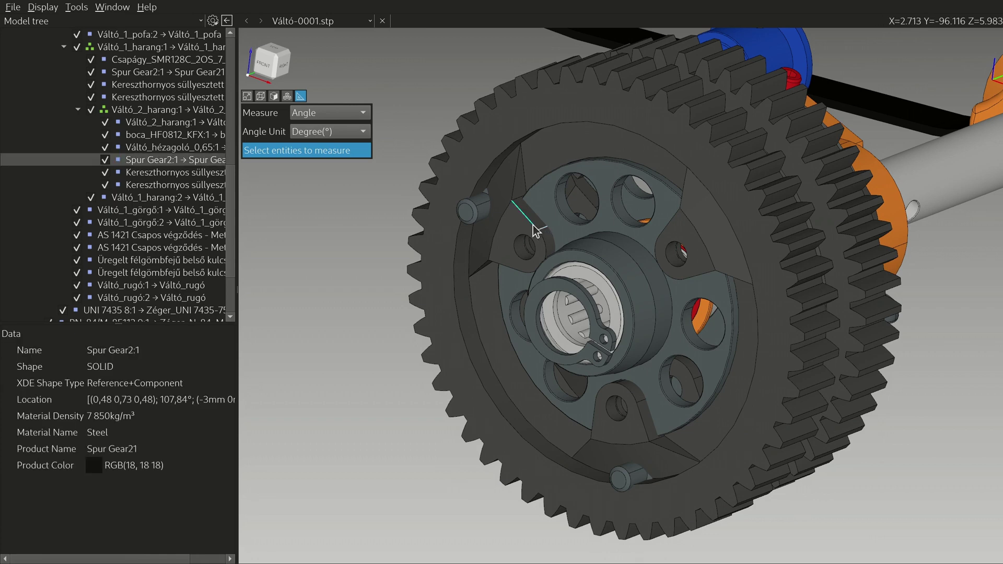
{"action": "left_click", "coordinate": [533, 226]}
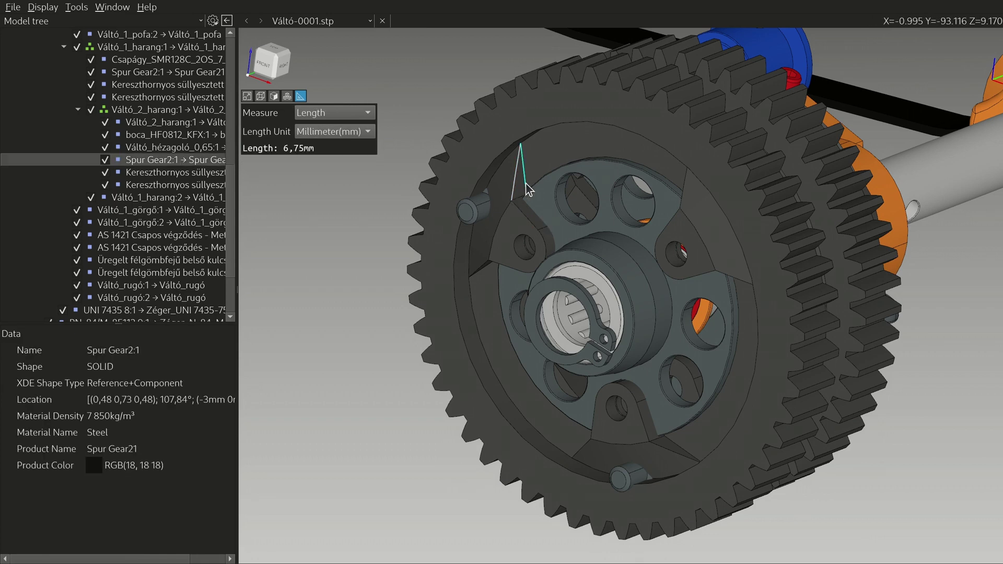
{"action": "left_click", "coordinate": [527, 188]}
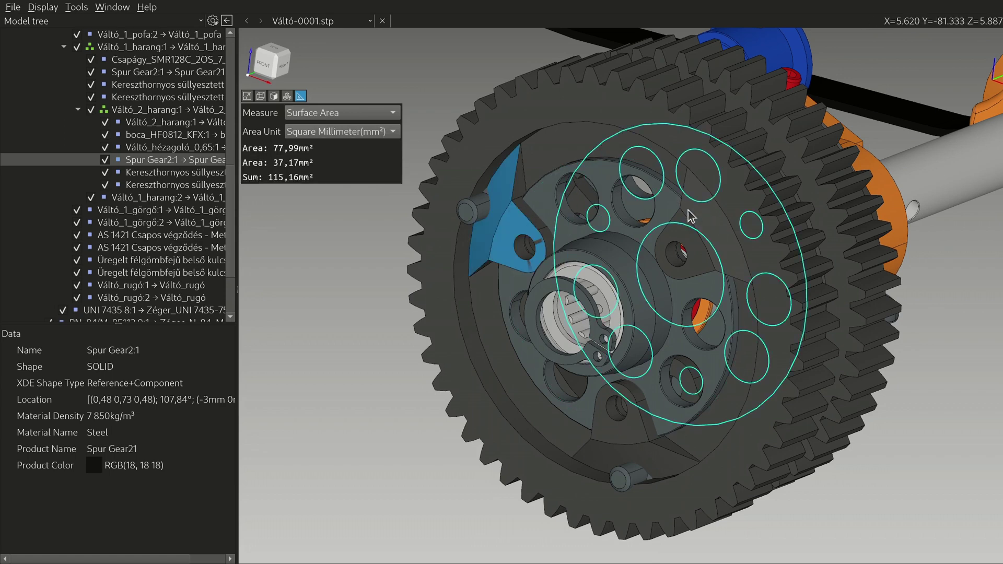
Sum the surface areas of the hub and lug faces to 345,47 mm².
{"action": "left_click", "coordinate": [690, 217]}
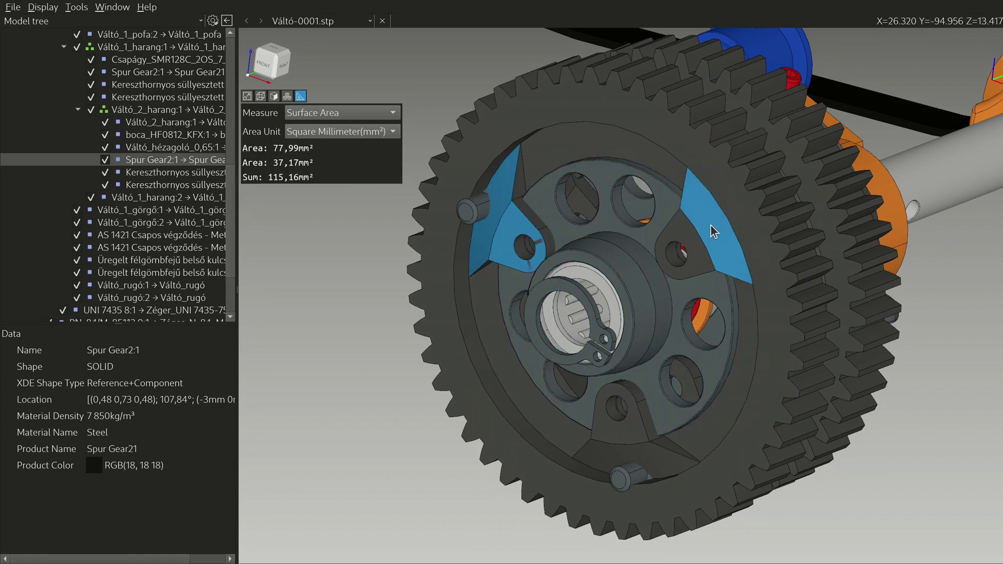
{"action": "left_click", "coordinate": [690, 261]}
{"action": "left_click", "coordinate": [642, 432]}
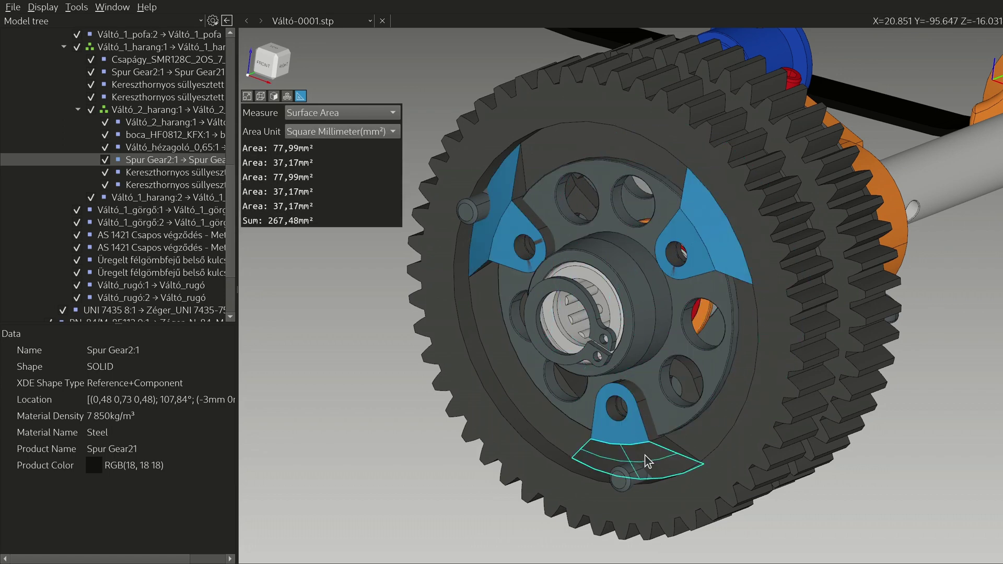
{"action": "left_click", "coordinate": [647, 457]}
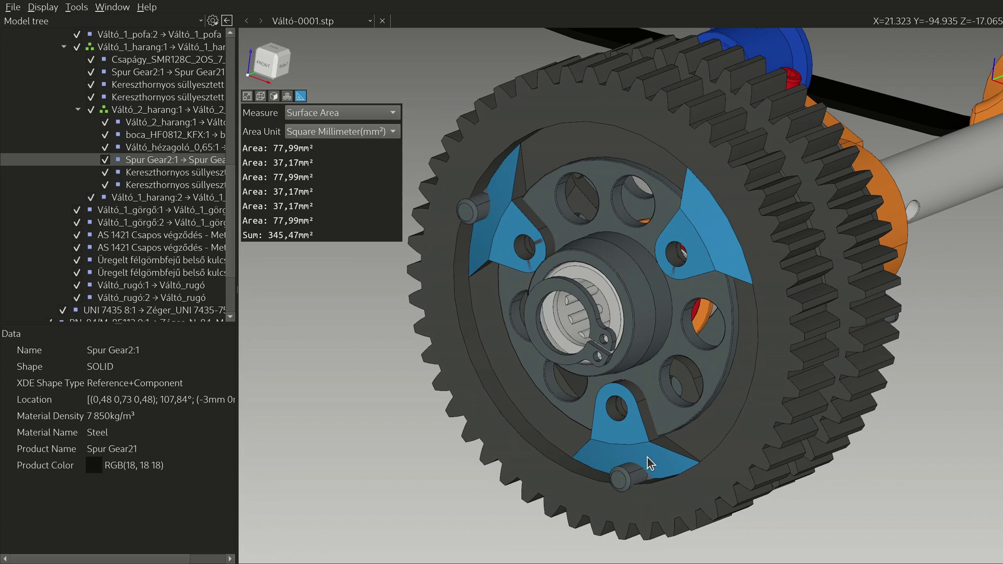
{"action": "left_click", "coordinate": [298, 95]}
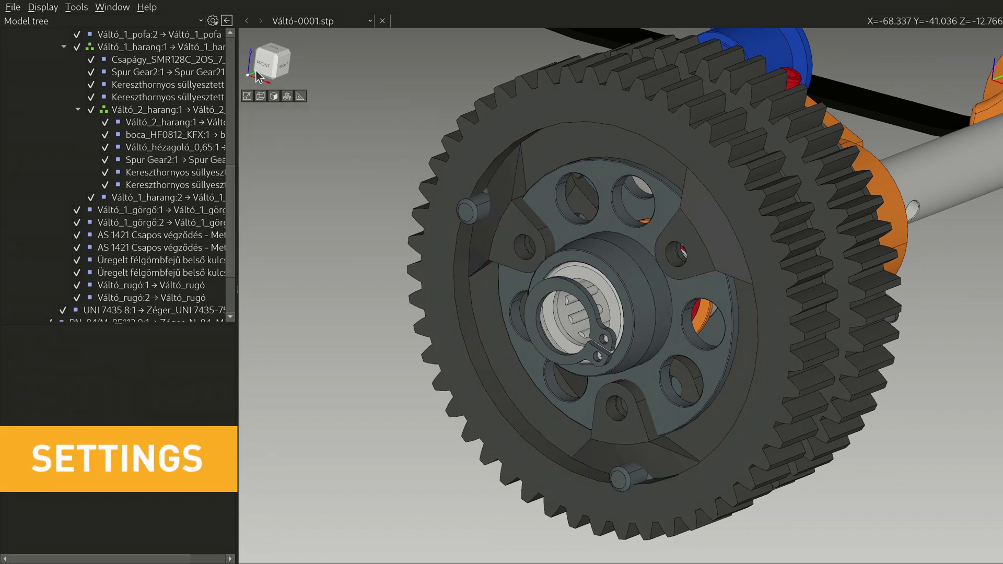
{"action": "left_click", "coordinate": [73, 7]}
{"action": "left_click", "coordinate": [94, 52]}
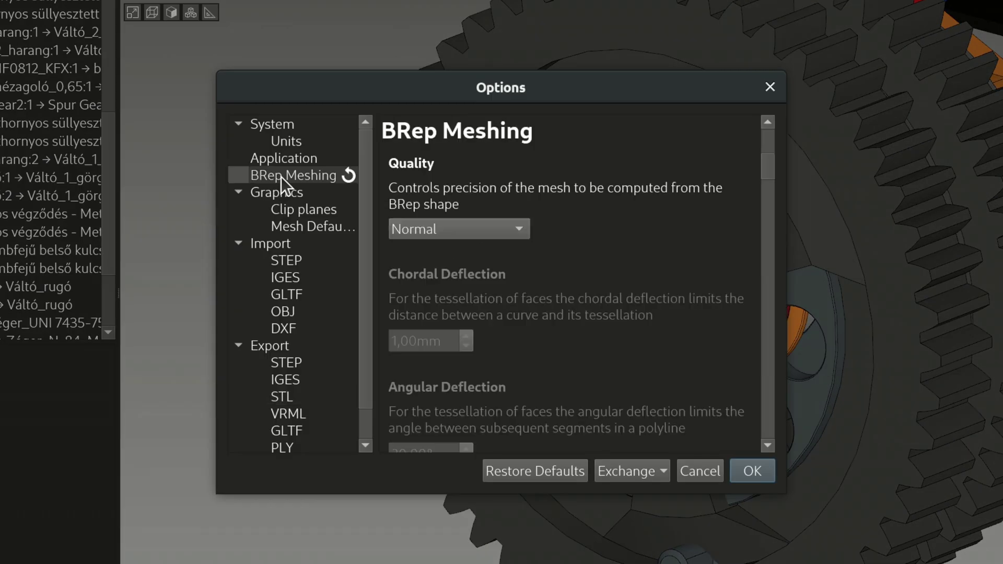
{"action": "left_click", "coordinate": [294, 208]}
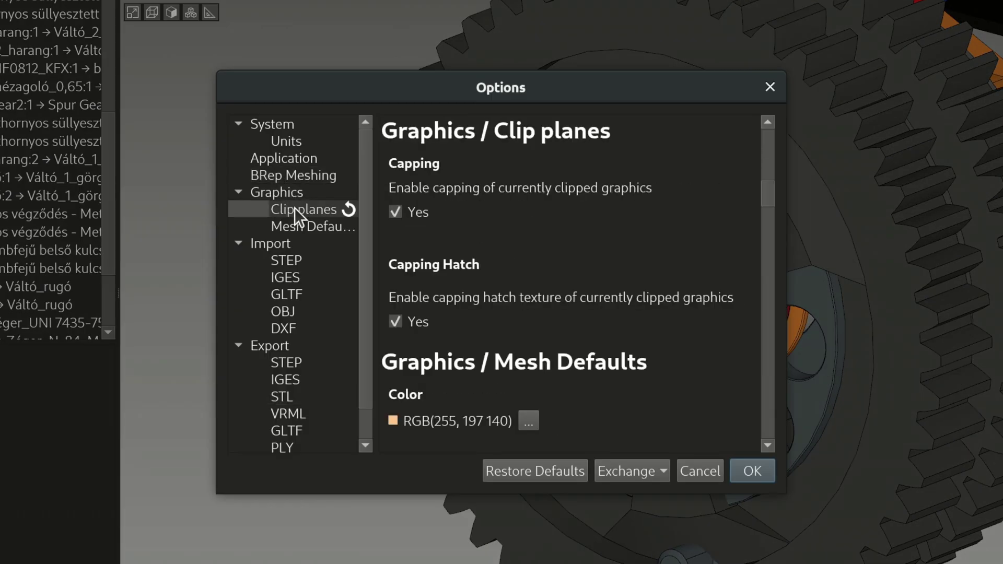
{"action": "left_click", "coordinate": [319, 400]}
{"action": "scroll", "coordinate": [629, 304], "scroll_direction": "up", "scroll_amount": 10}
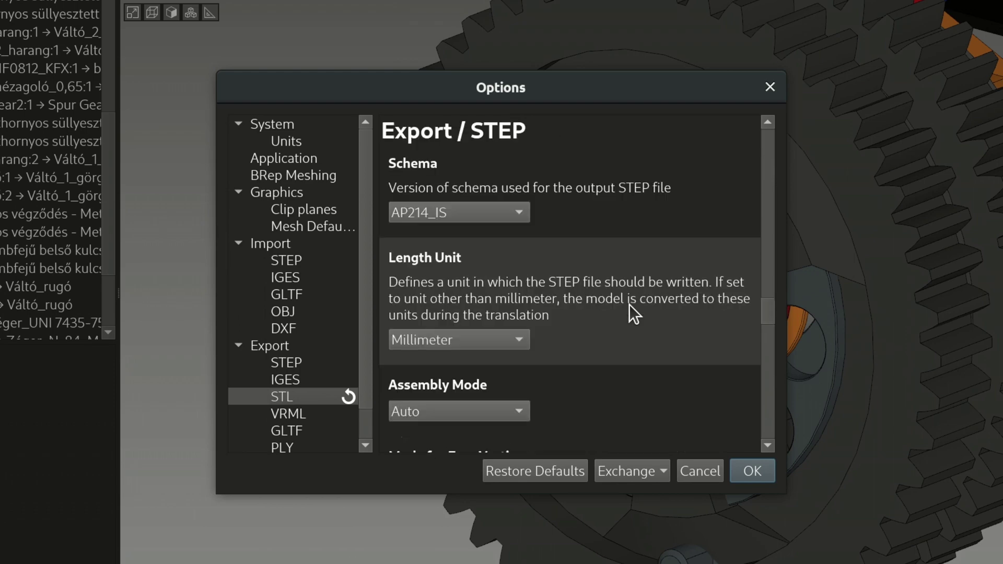
{"action": "scroll", "coordinate": [629, 304], "scroll_direction": "up", "scroll_amount": 15}
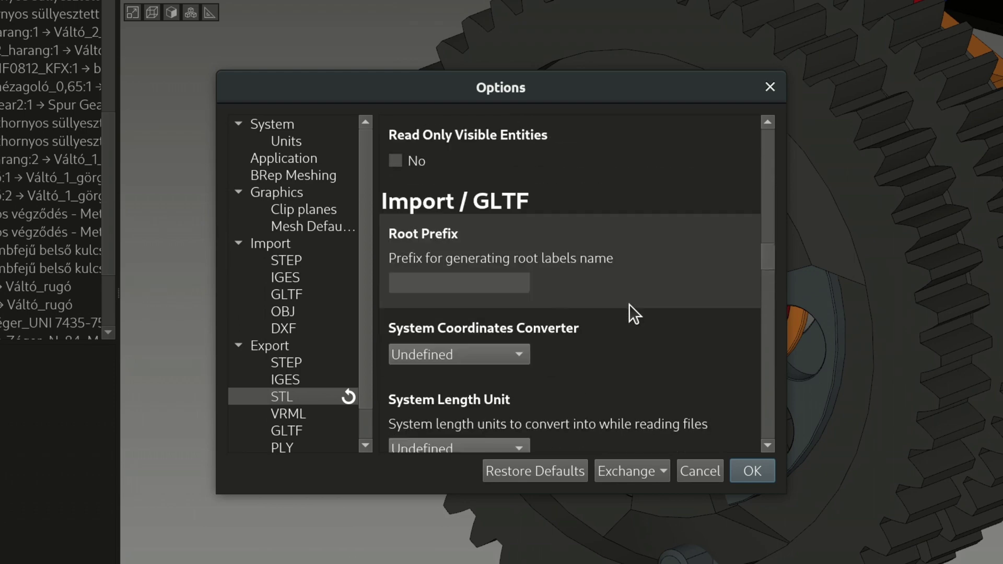
{"action": "scroll", "coordinate": [629, 304], "scroll_direction": "up", "scroll_amount": 5}
{"action": "scroll", "coordinate": [629, 304], "scroll_direction": "down", "scroll_amount": 3}
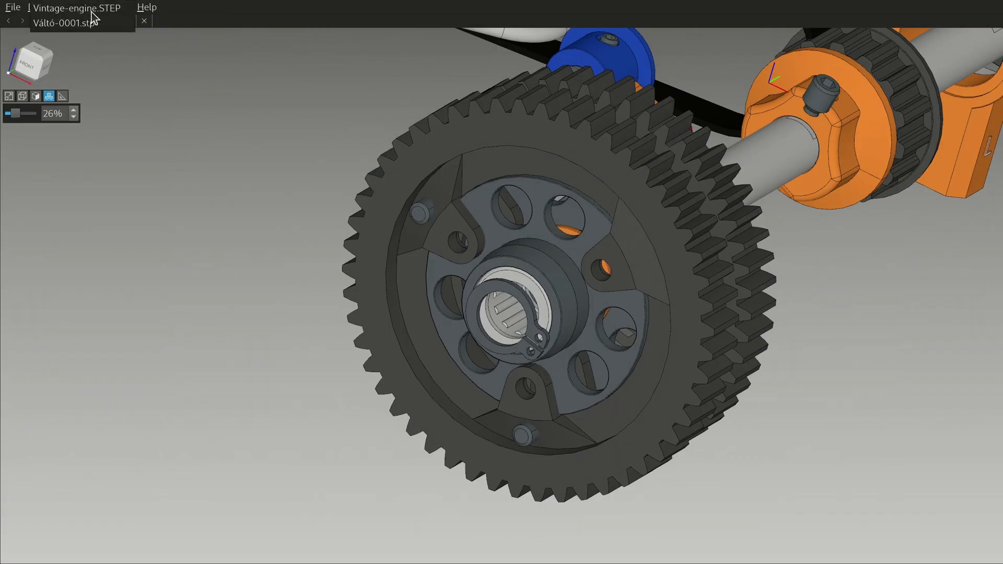
Switch to the Vintage-engine.STEP document and orbit to view the engine from below.
{"action": "left_click", "coordinate": [76, 7]}
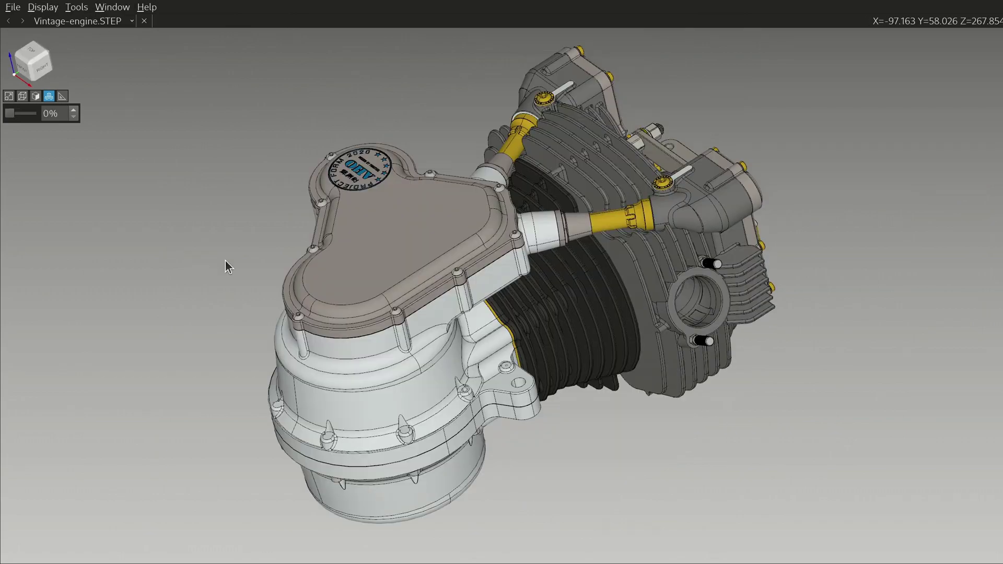
{"action": "left_click_drag", "start_coordinate": [224, 264], "coordinate": [544, 252]}
{"action": "scroll", "coordinate": [575, 267], "scroll_direction": "up", "scroll_amount": 1}
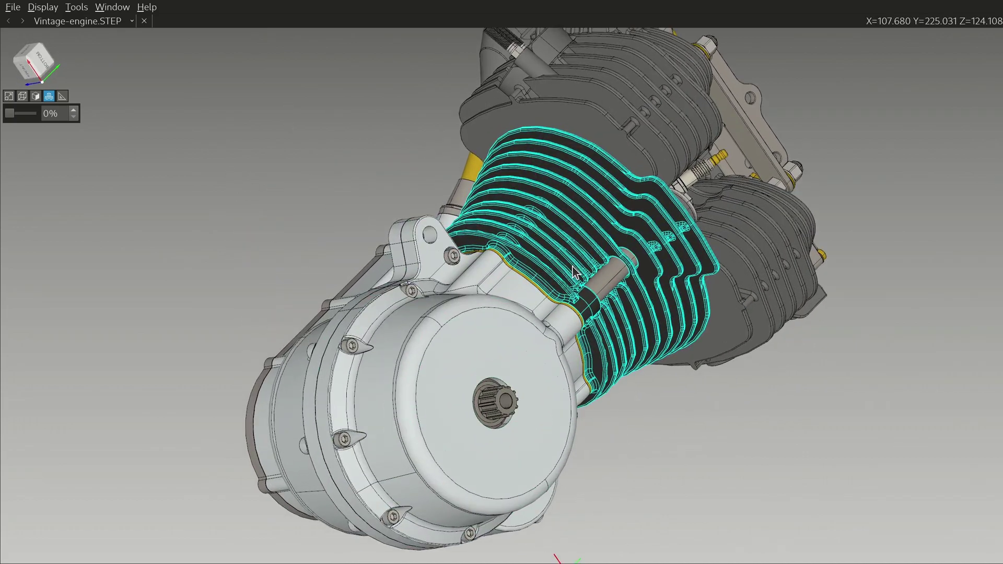
{"action": "left_click_drag", "start_coordinate": [644, 472], "coordinate": [408, 396]}
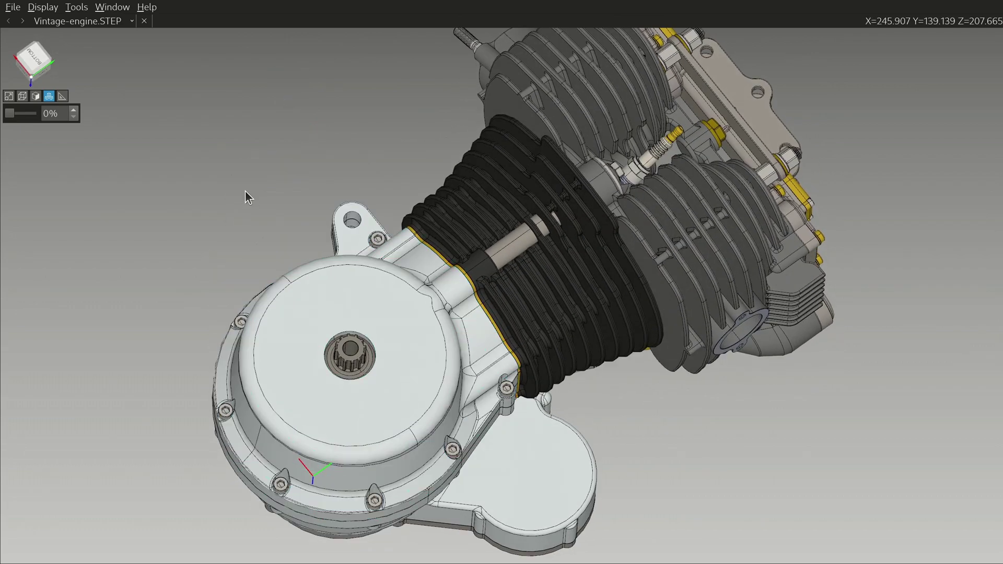
Explode the engine assembly to 56% and orbit to a new viewpoint.
{"action": "left_click", "coordinate": [45, 97]}
{"action": "left_click", "coordinate": [46, 95]}
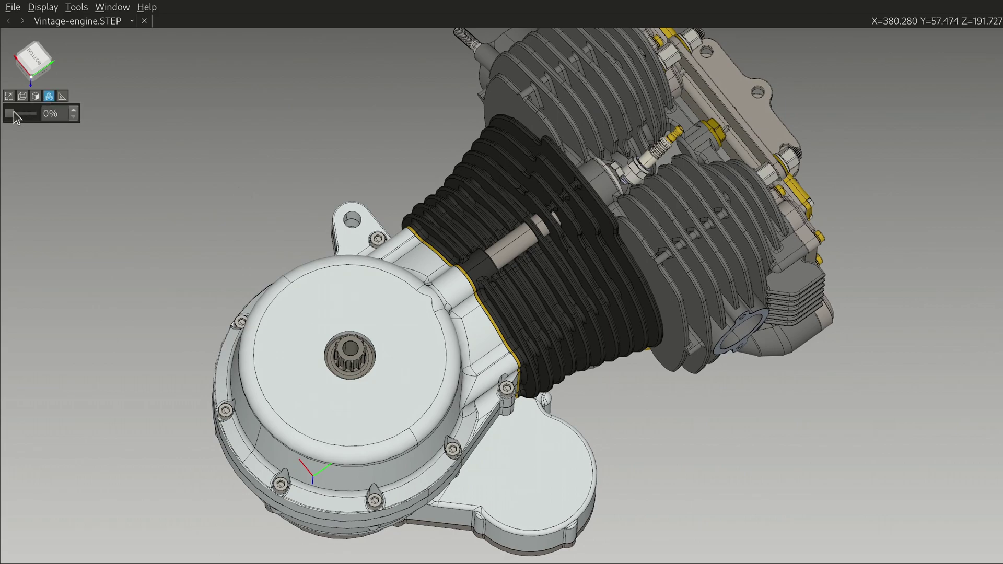
{"action": "mouse_move", "coordinate": [13, 113]}
{"action": "left_mouse_down"}
{"action": "mouse_move", "coordinate": [31, 115]}
{"action": "mouse_move", "coordinate": [8, 121]}
{"action": "mouse_move", "coordinate": [22, 121]}
{"action": "left_mouse_up"}
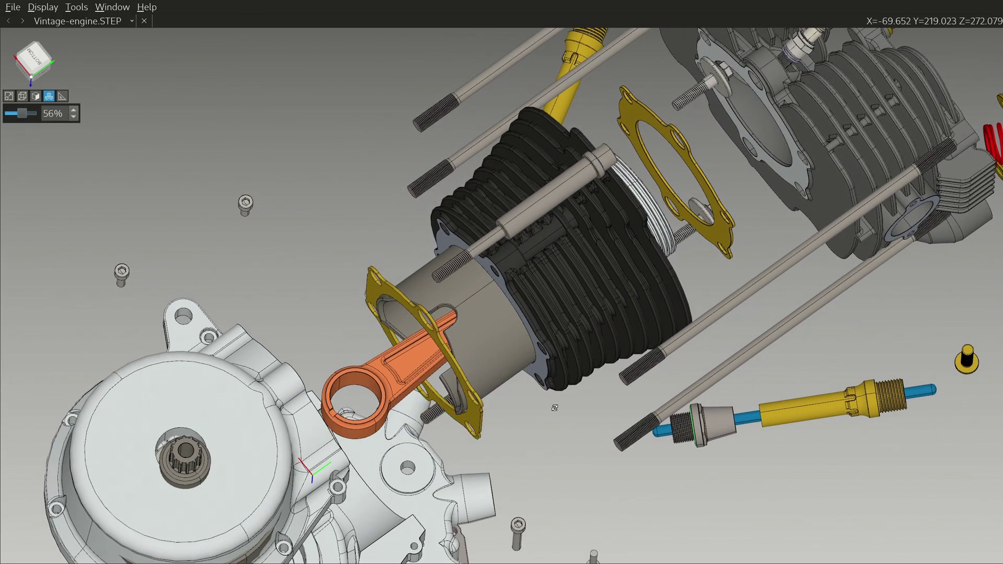
{"action": "left_click_drag", "start_coordinate": [553, 405], "coordinate": [508, 431]}
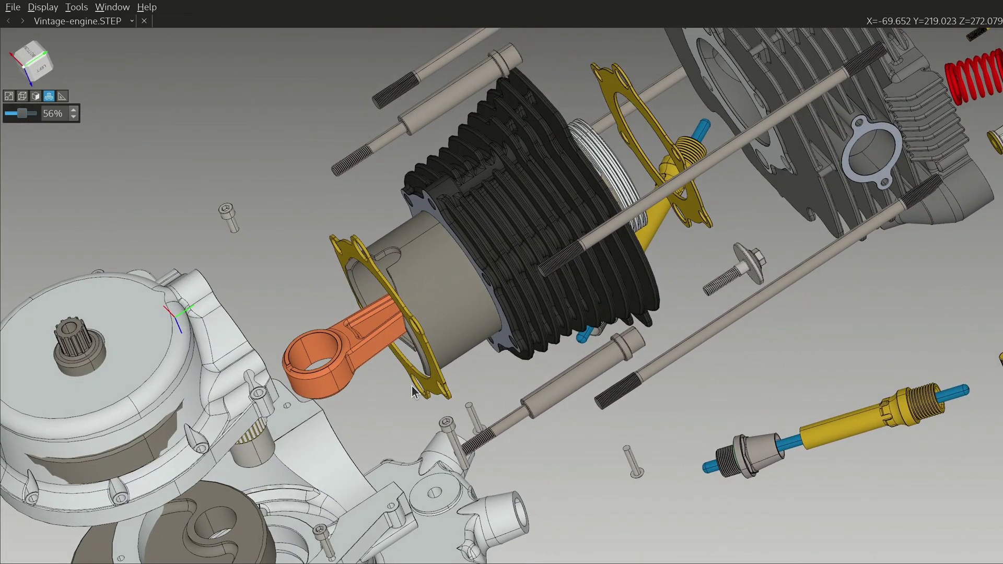
Section the engine with the X clip plane, then remove the section.
{"action": "left_click", "coordinate": [35, 96]}
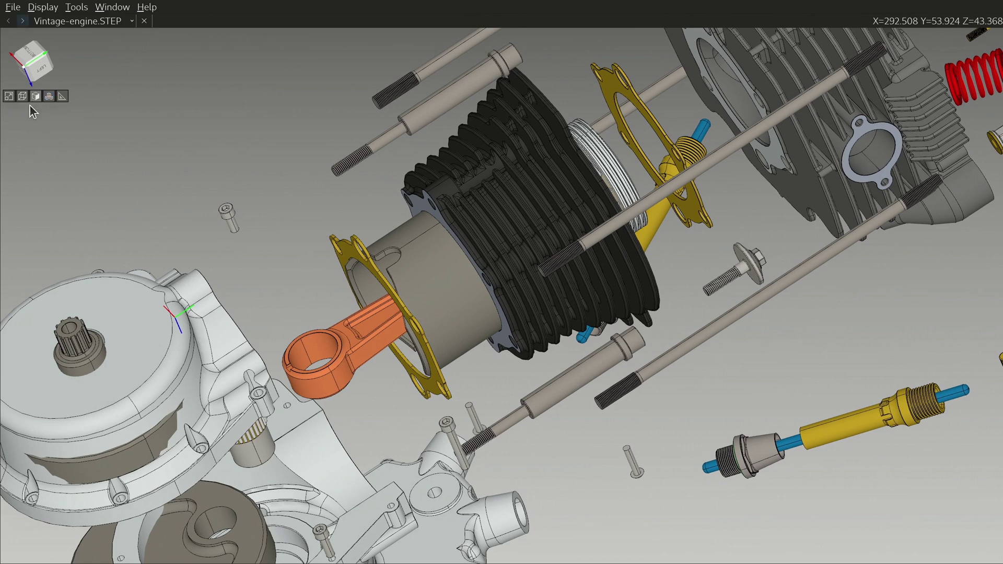
{"action": "left_click", "coordinate": [9, 113]}
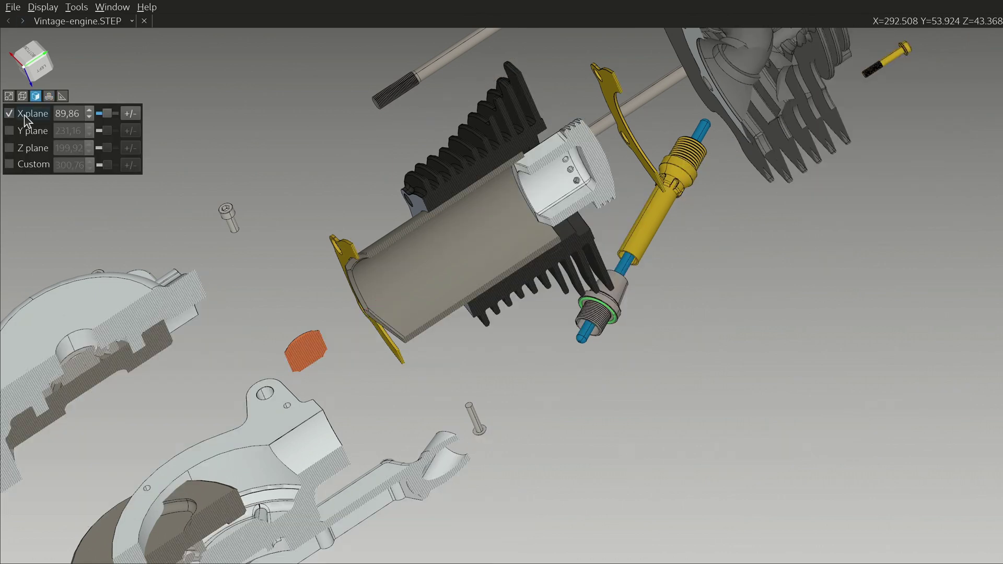
{"action": "left_click_drag", "start_coordinate": [107, 116], "coordinate": [107, 116]}
{"action": "left_click", "coordinate": [9, 114]}
Measure the connecting rod ring's circle diameter as 40,99 mm.
{"action": "left_click", "coordinate": [63, 97]}
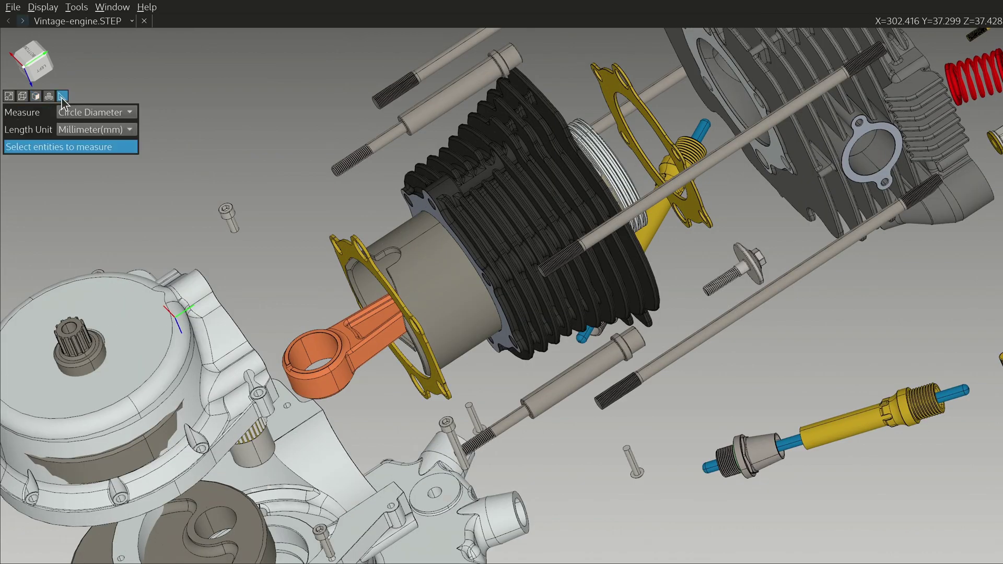
{"action": "left_click", "coordinate": [68, 112]}
{"action": "left_click", "coordinate": [68, 112]}
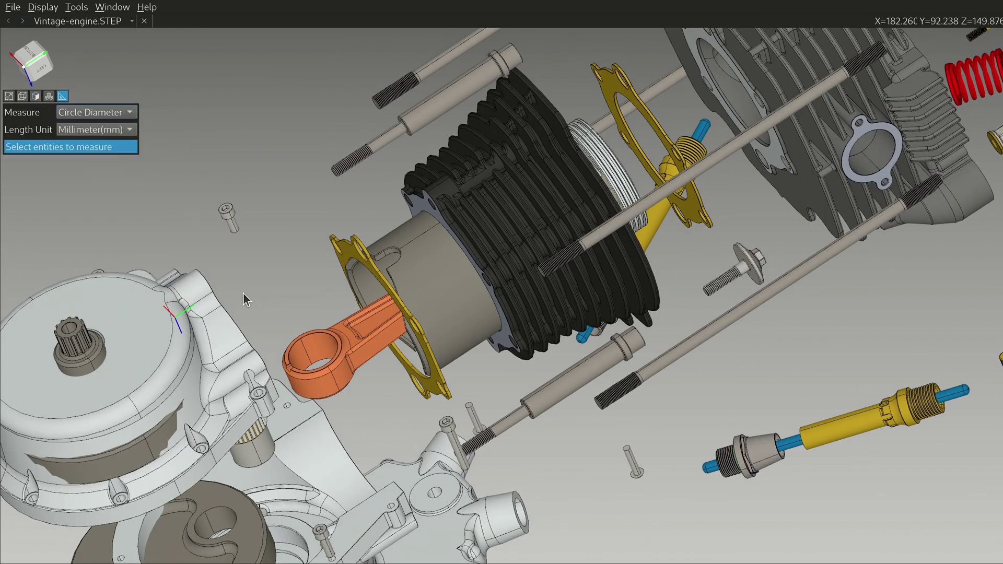
{"action": "left_click", "coordinate": [327, 368]}
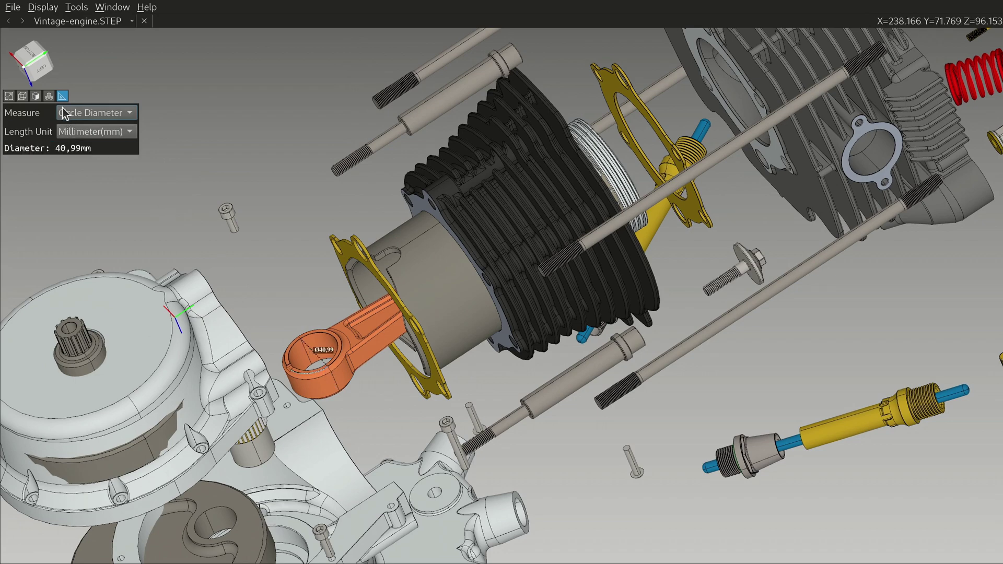